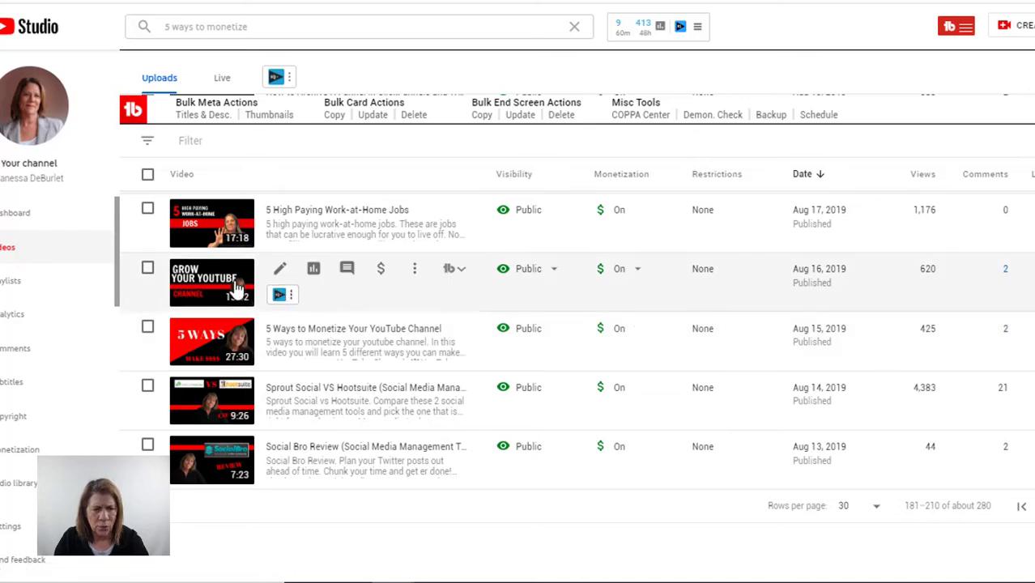
Open the Thumbnail Generator for the "How to Hack the YouTube Algorithm" video and choose a still frame from the video as background.
left_click(455, 274)
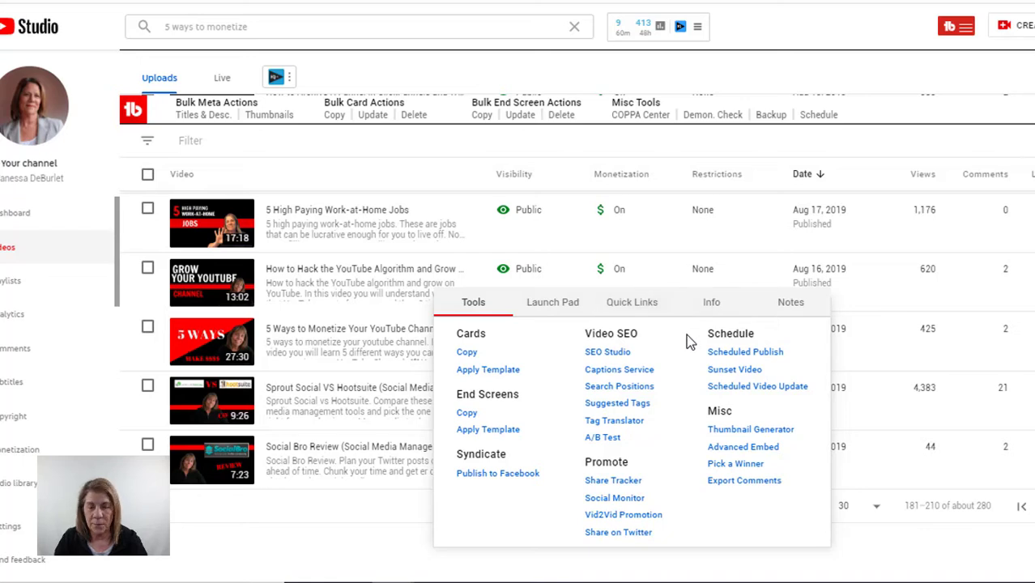
left_click(745, 432)
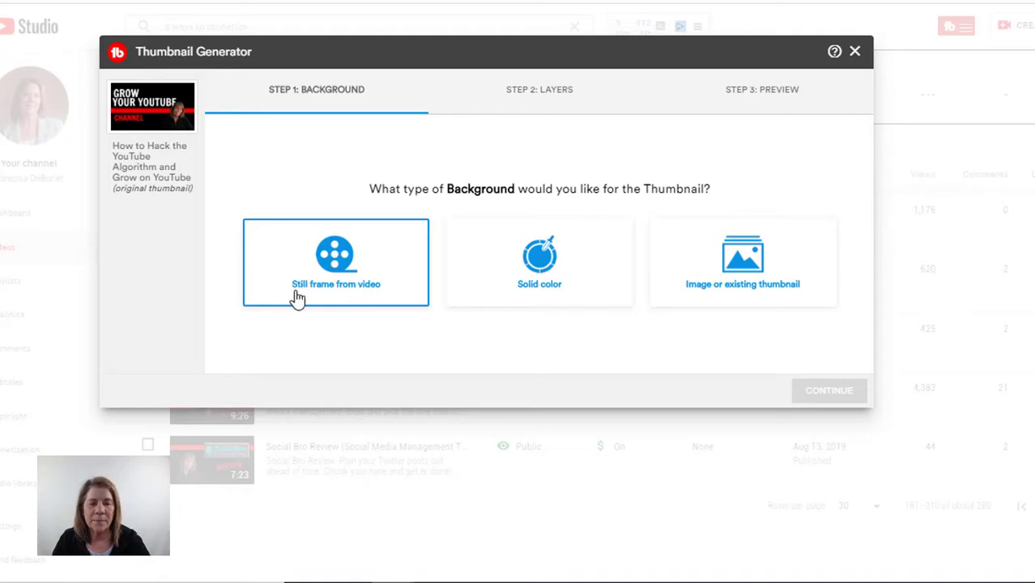
left_click(362, 296)
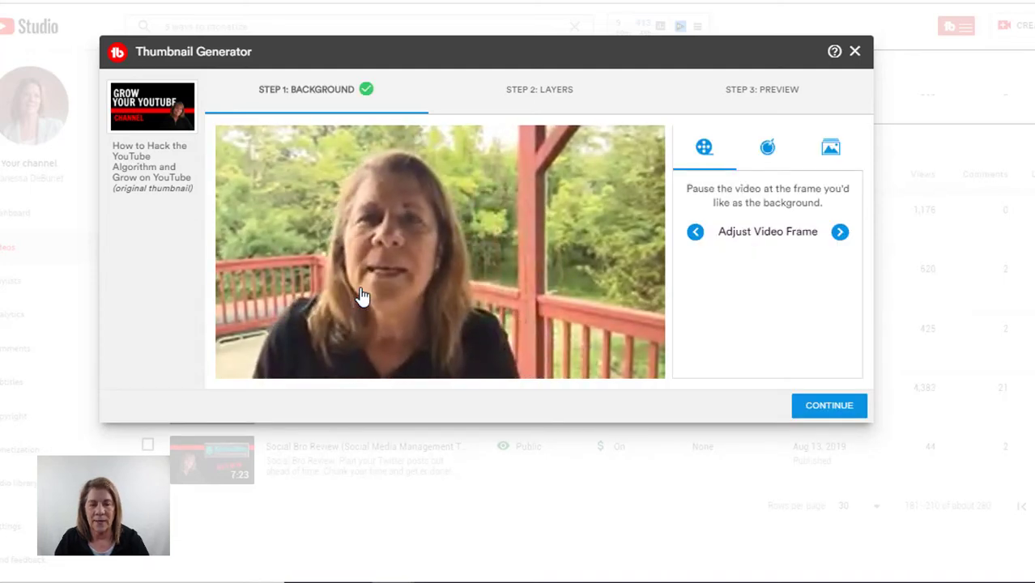
Pause the video at 0:04 as the background frame and continue to the layers stage.
mouse_move(374, 284)
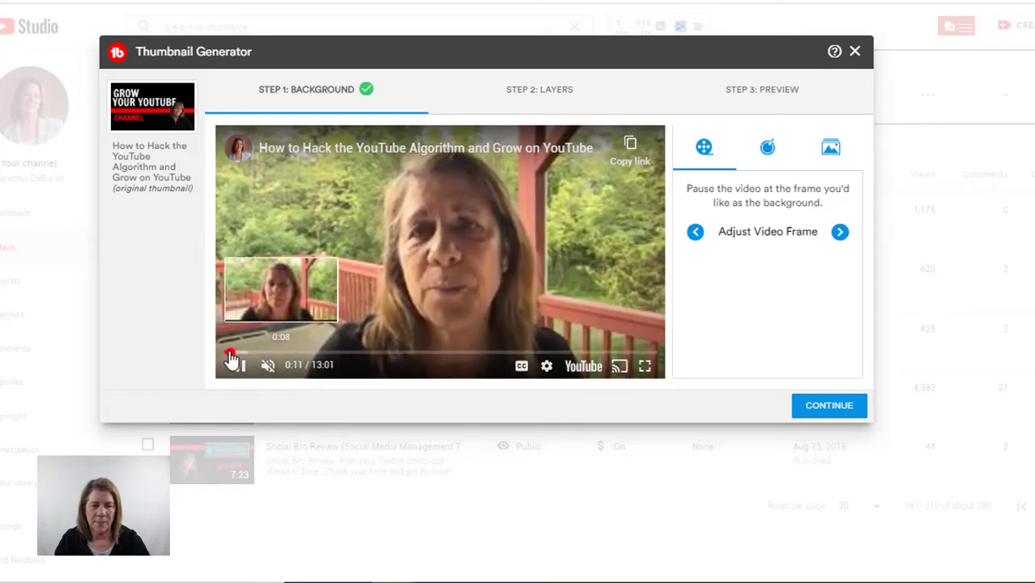
left_click(226, 353)
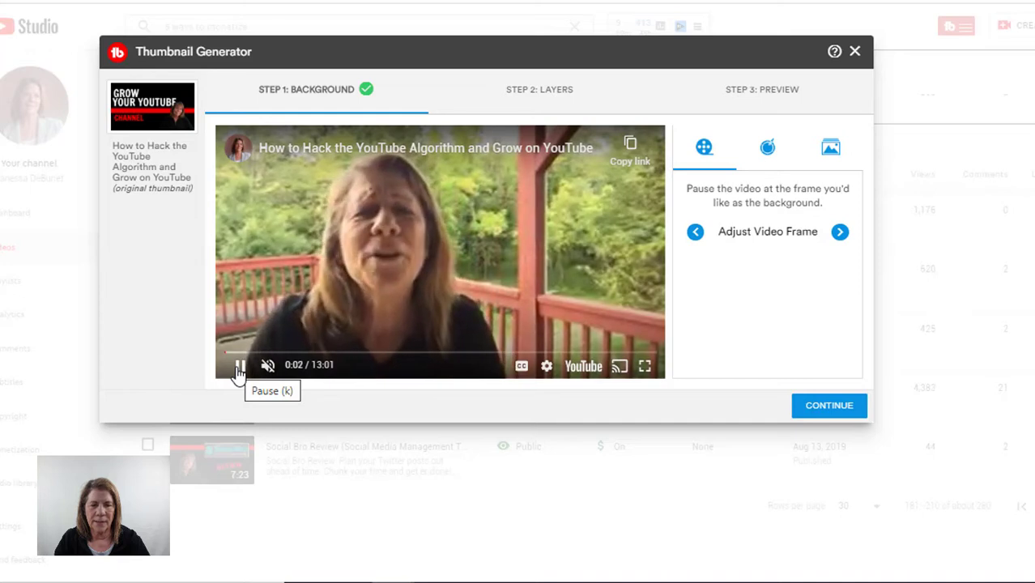
left_click(240, 369)
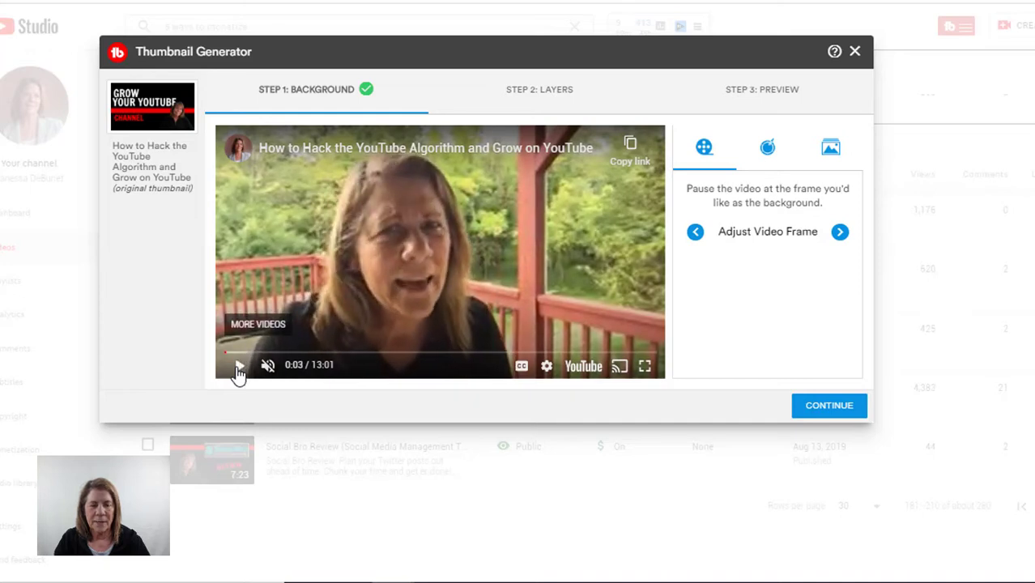
left_click(240, 369)
left_click(240, 369)
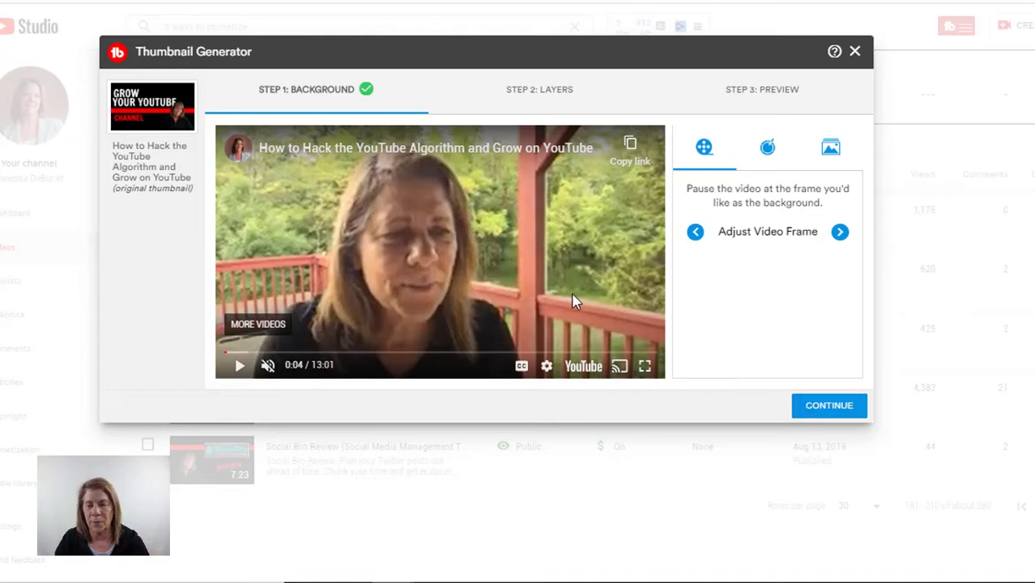
left_click(815, 405)
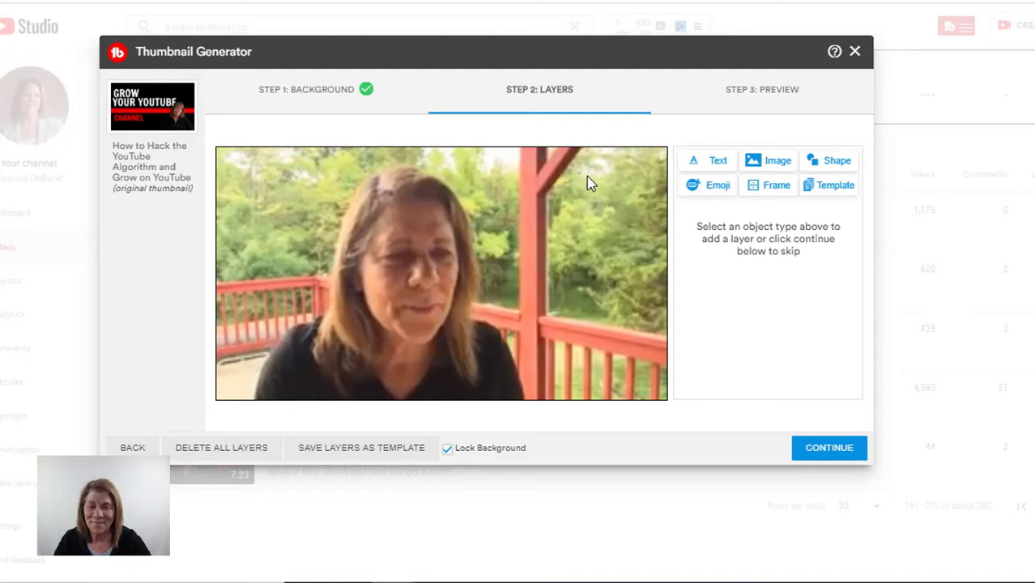
Add a solid red square and reshape it into a wide rectangle beside the woman's face.
left_click(694, 166)
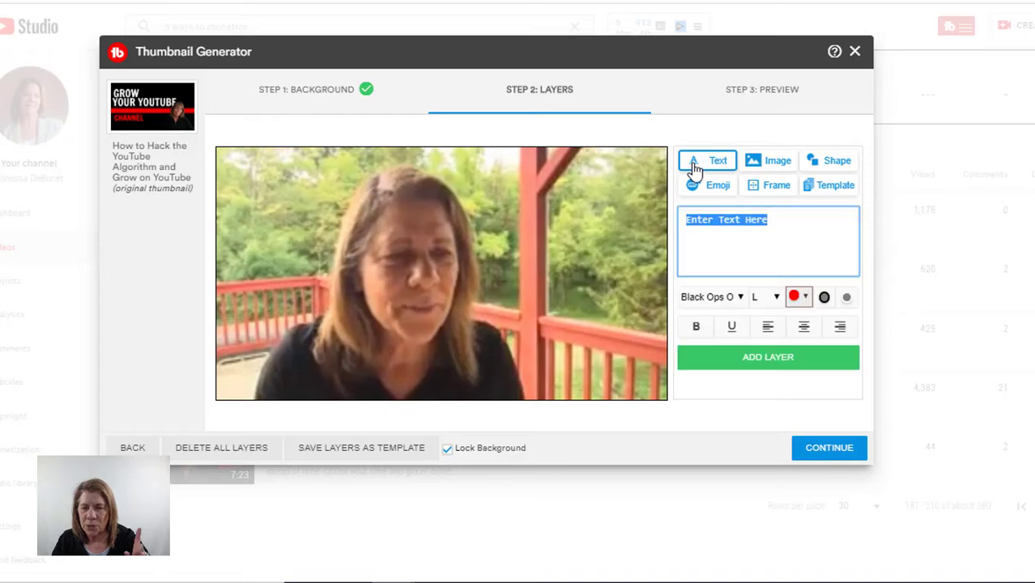
left_click(831, 170)
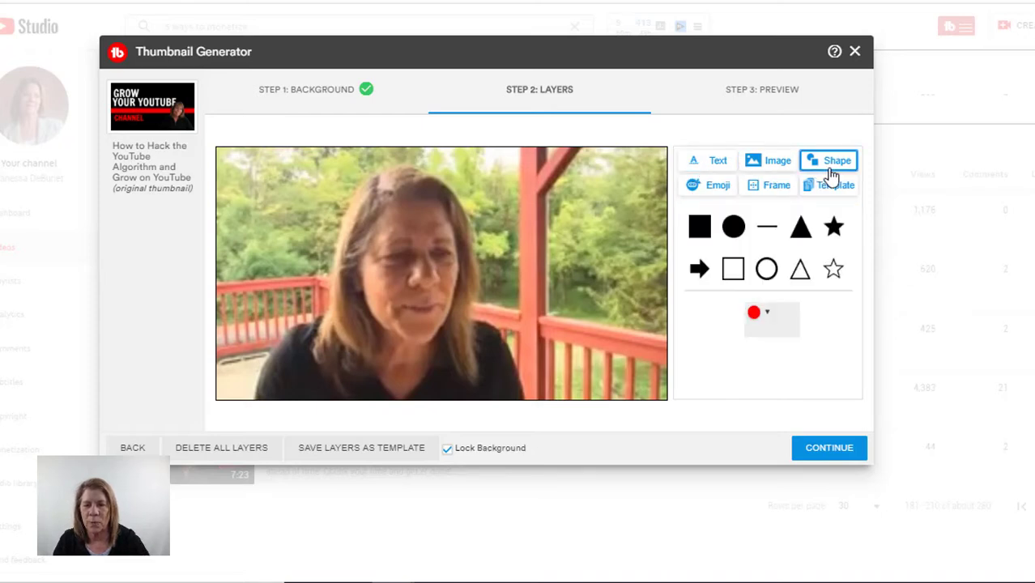
left_click(698, 226)
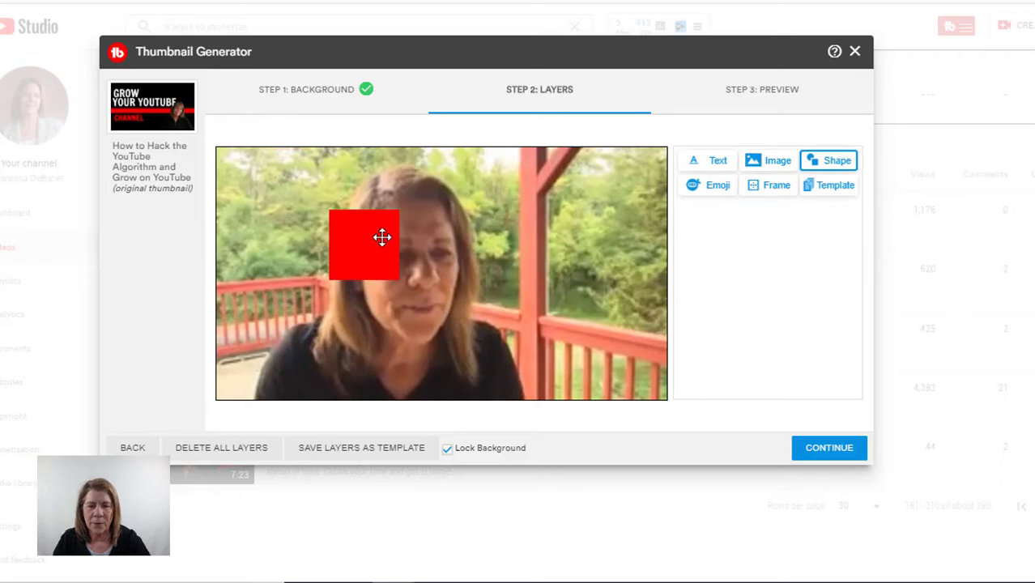
left_click_drag(381, 238, 652, 246)
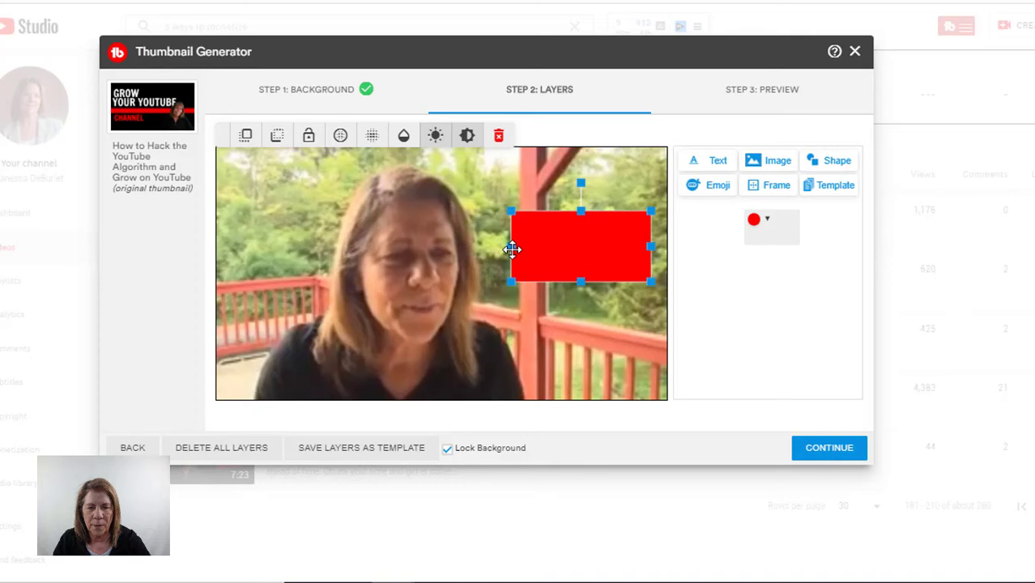
left_click_drag(510, 246, 491, 246)
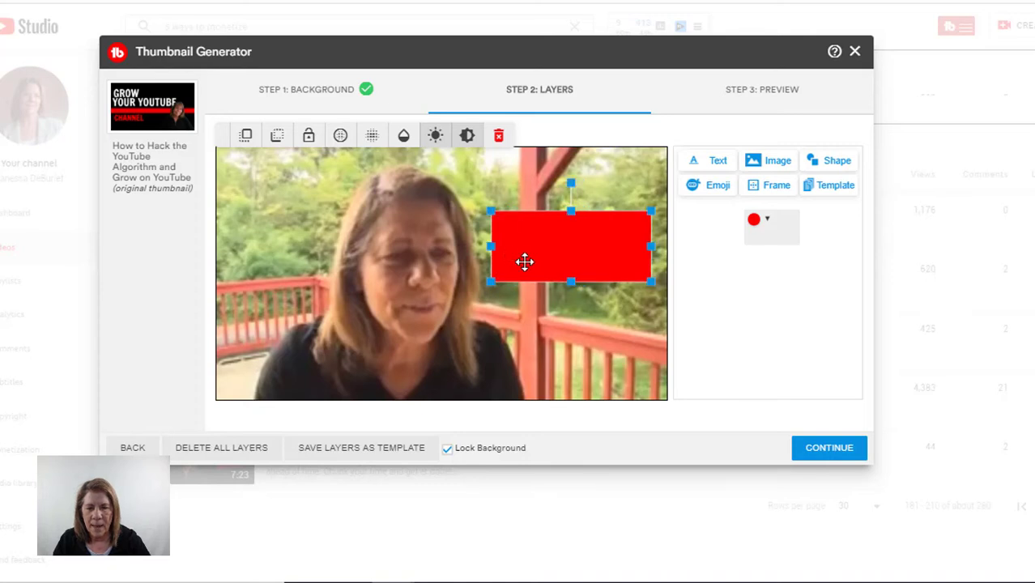
mouse_move(573, 284)
left_mouse_down()
mouse_move(573, 268)
mouse_move(574, 279)
left_mouse_up()
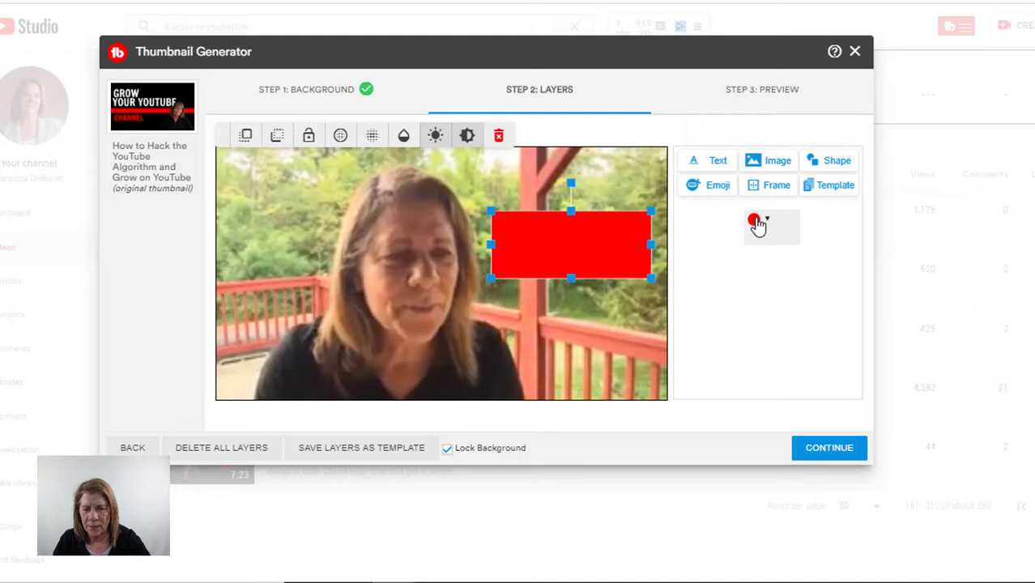
Recolor the rectangle to #23848e and move it down beside the woman's shoulder.
left_click(756, 223)
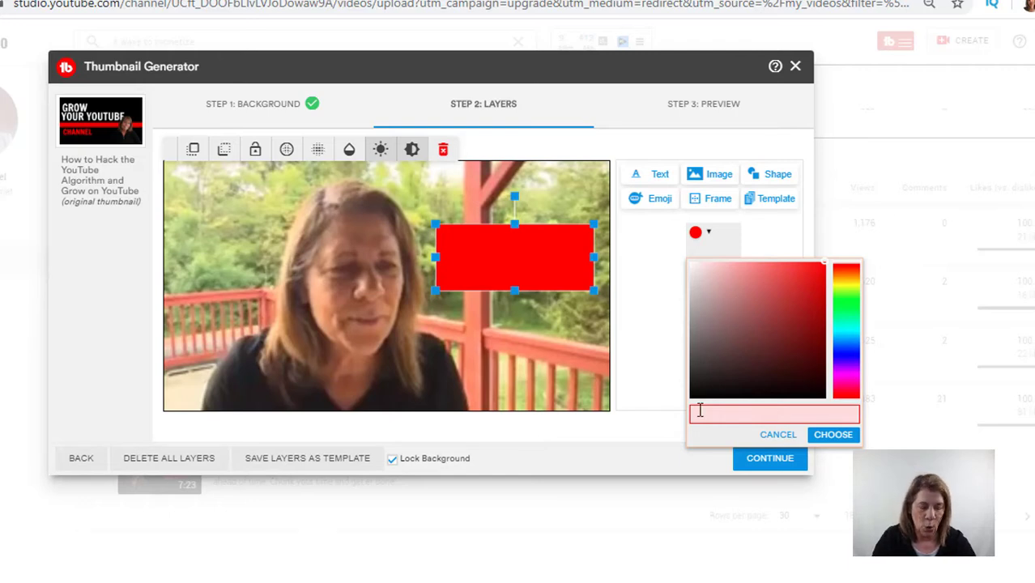
type("#23848e")
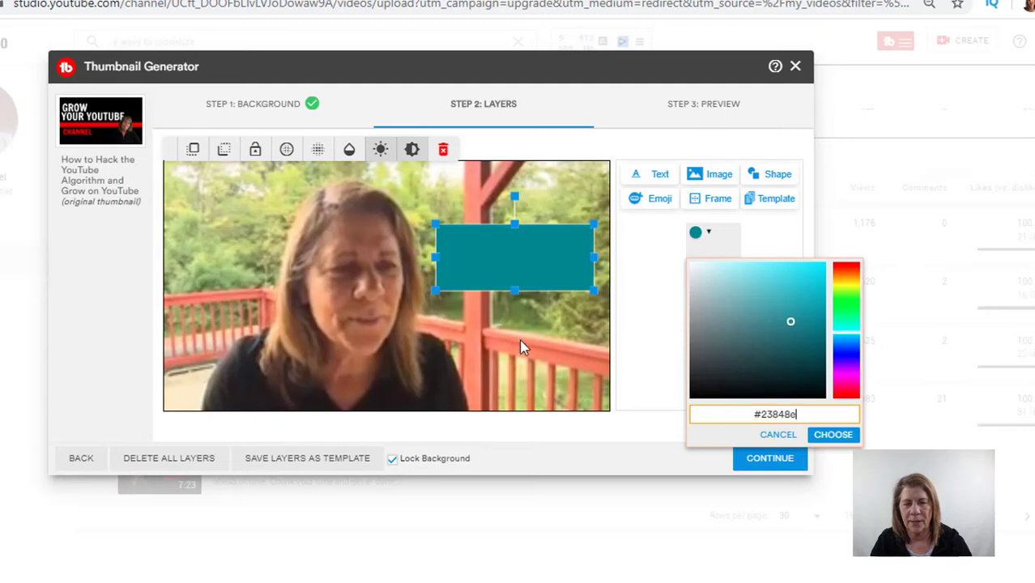
left_click_drag(512, 260, 504, 339)
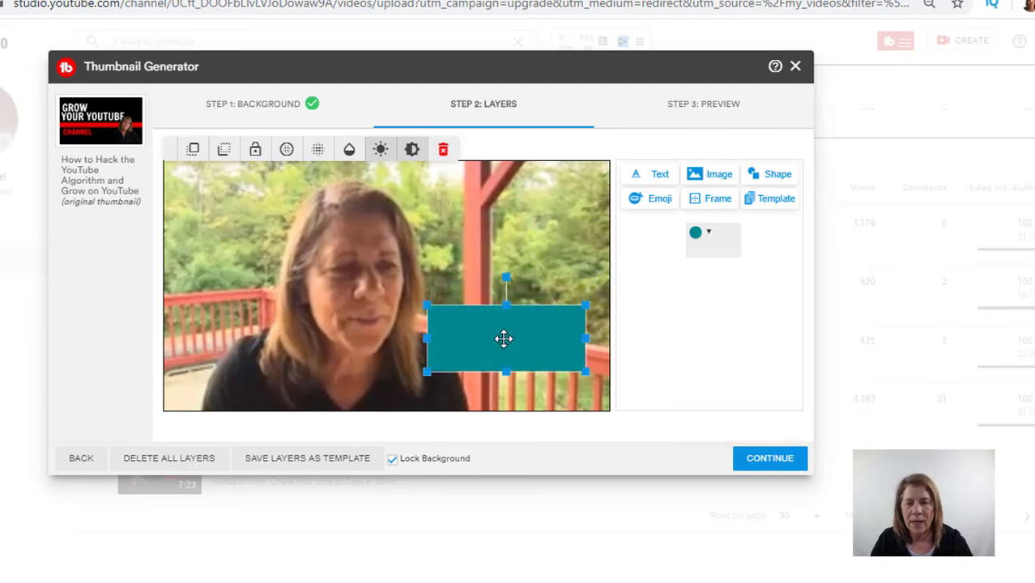
left_click(528, 262)
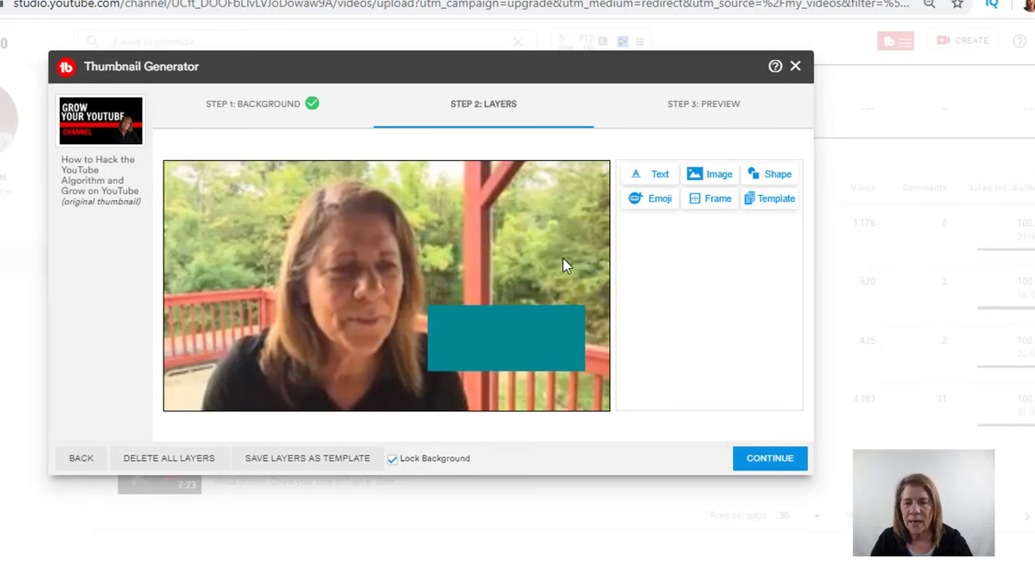
Add a second solid teal rectangle of similar width and space the two apart, with the new one above the first.
left_click(770, 180)
left_click(642, 239)
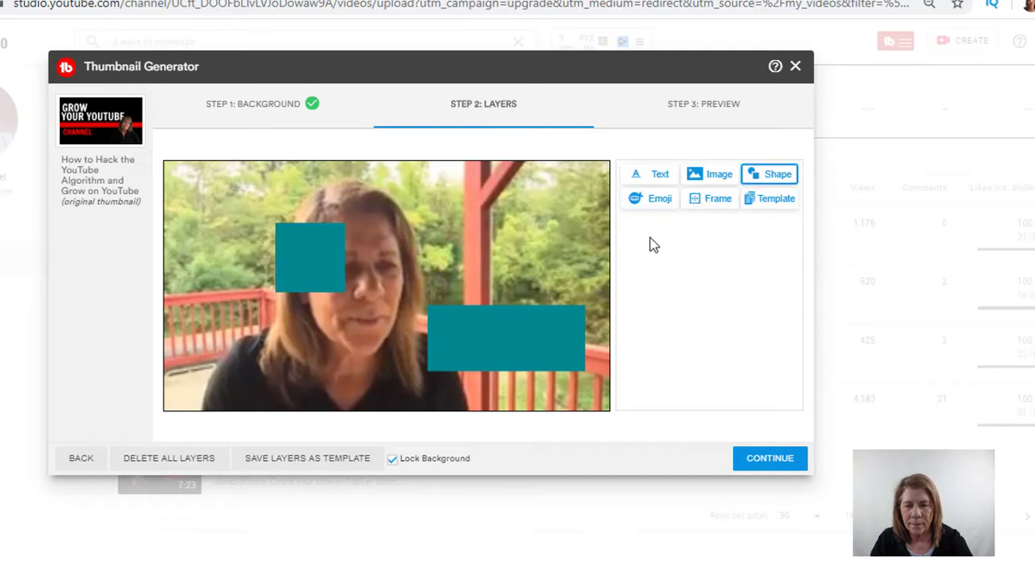
left_click_drag(328, 284, 566, 262)
left_click_drag(543, 331, 534, 356)
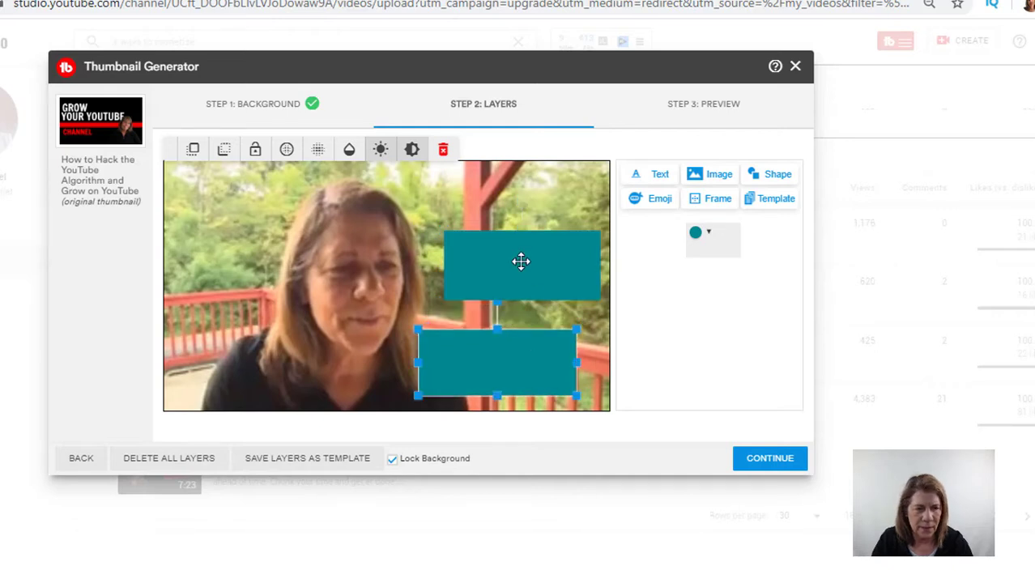
left_click_drag(521, 261, 519, 227)
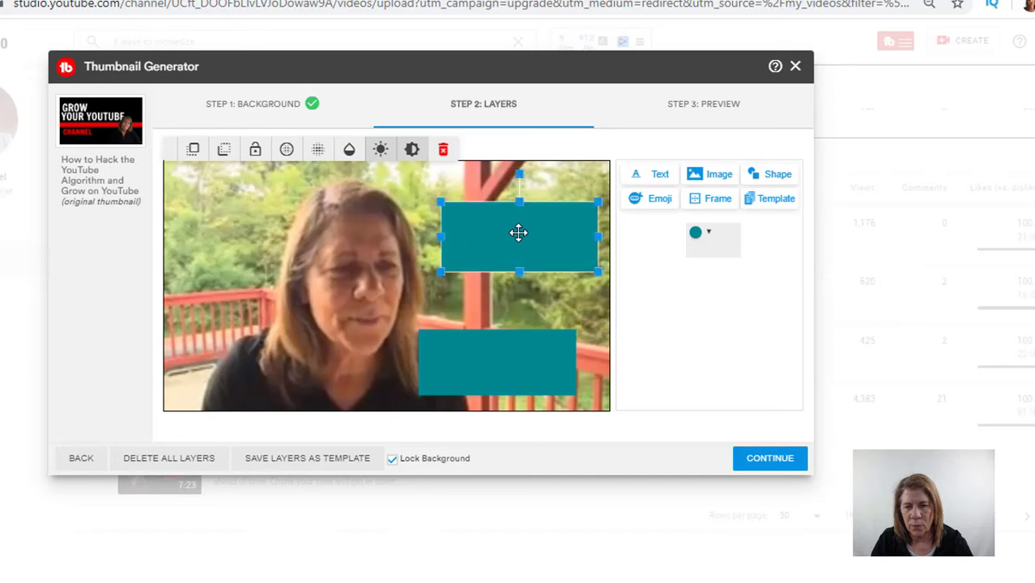
Add a third, flatter teal rectangle between the other two and shift the upper one to line up the stack.
left_click(759, 180)
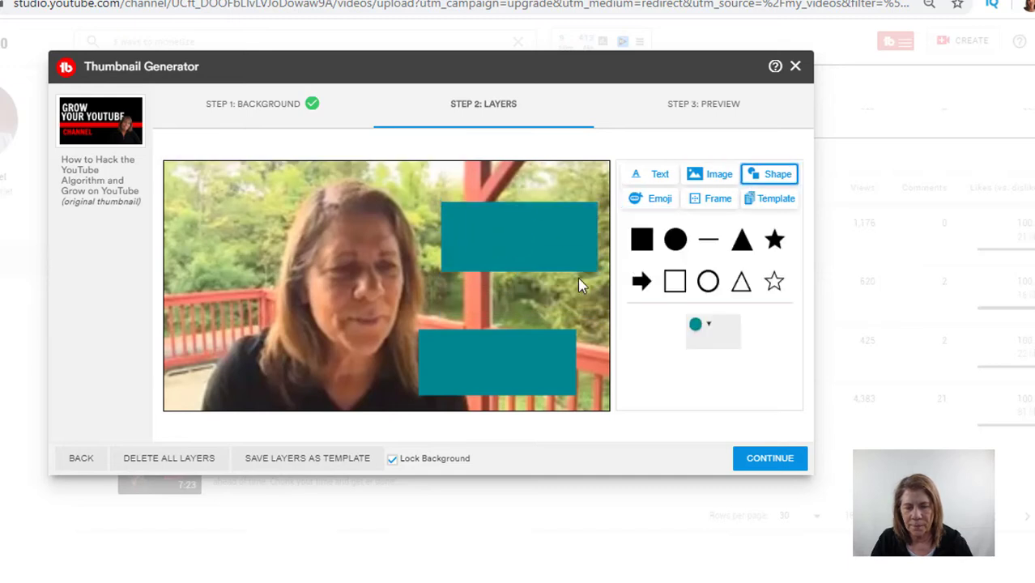
left_click(641, 239)
left_click_drag(307, 267, 309, 302)
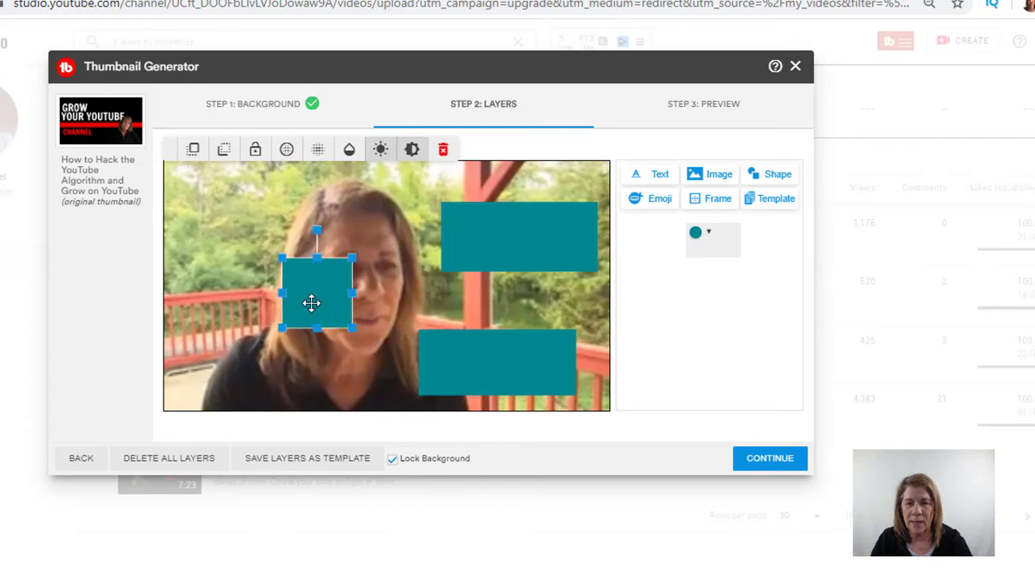
left_click_drag(483, 245, 476, 244)
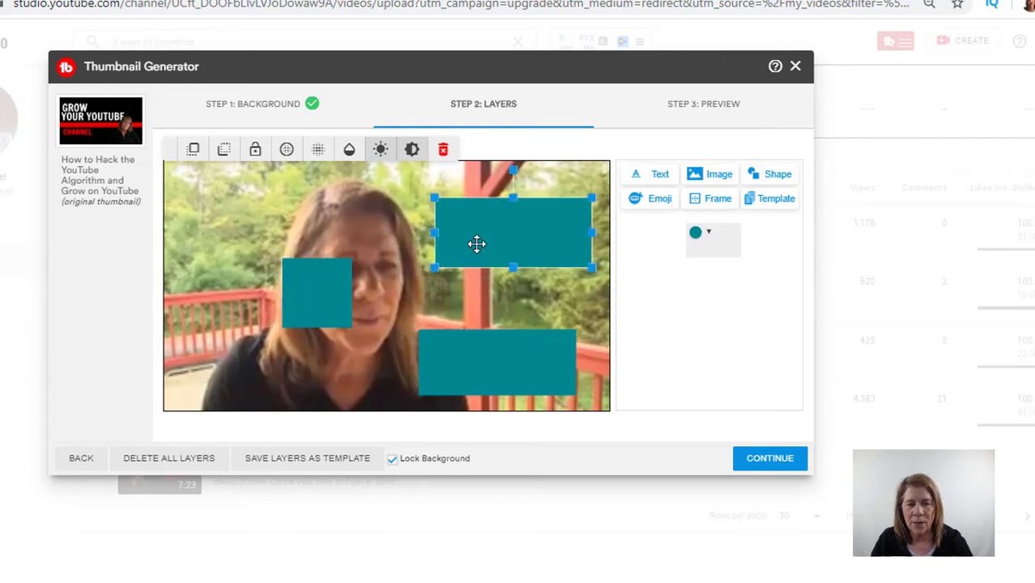
left_click_drag(332, 290, 432, 291)
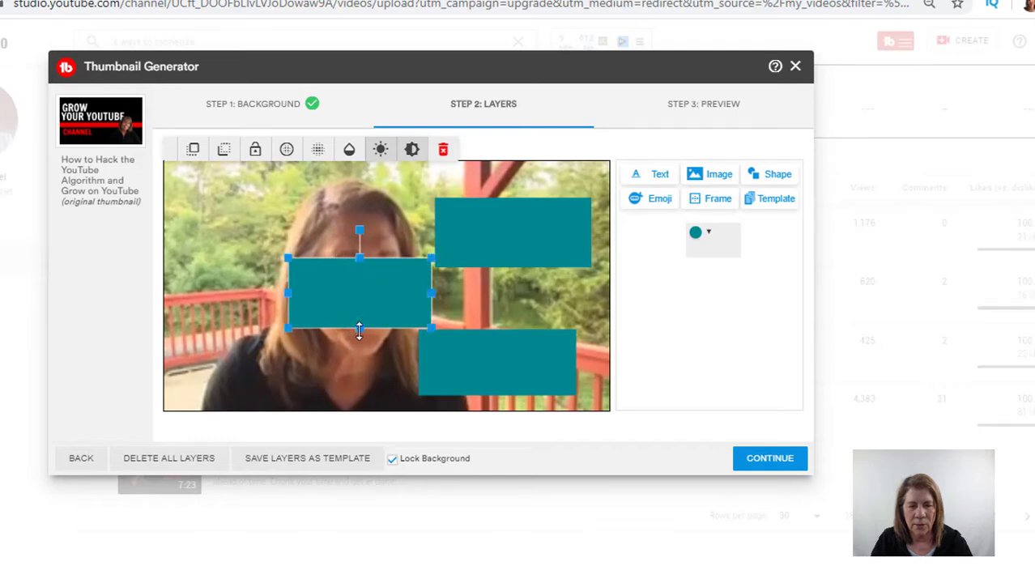
left_click_drag(359, 331, 504, 297)
left_click_drag(501, 238, 492, 237)
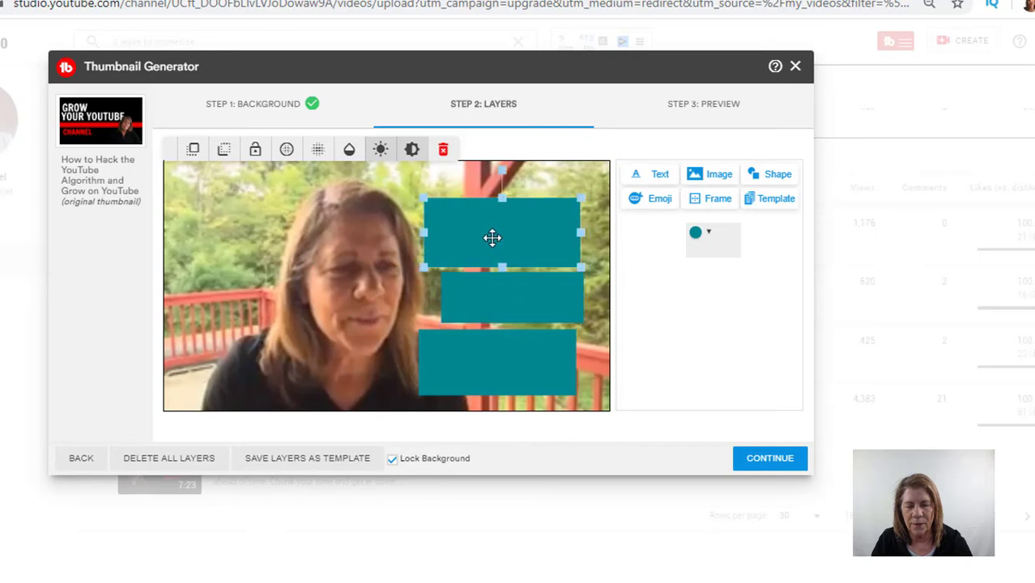
Recolor the middle rectangle to the near-white shade #eef5f6.
left_click(492, 307)
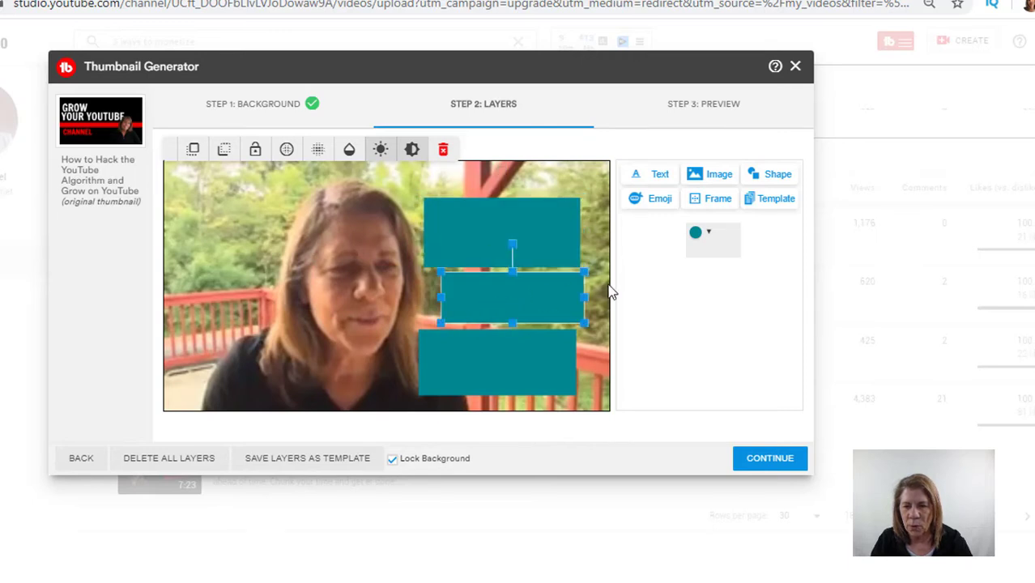
left_click(695, 234)
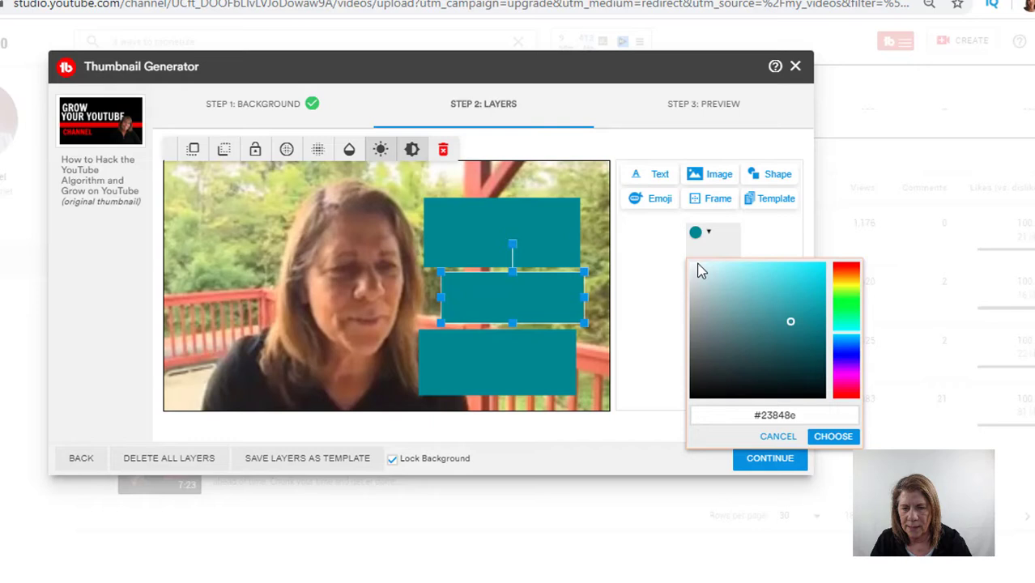
left_click(698, 268)
left_click(695, 274)
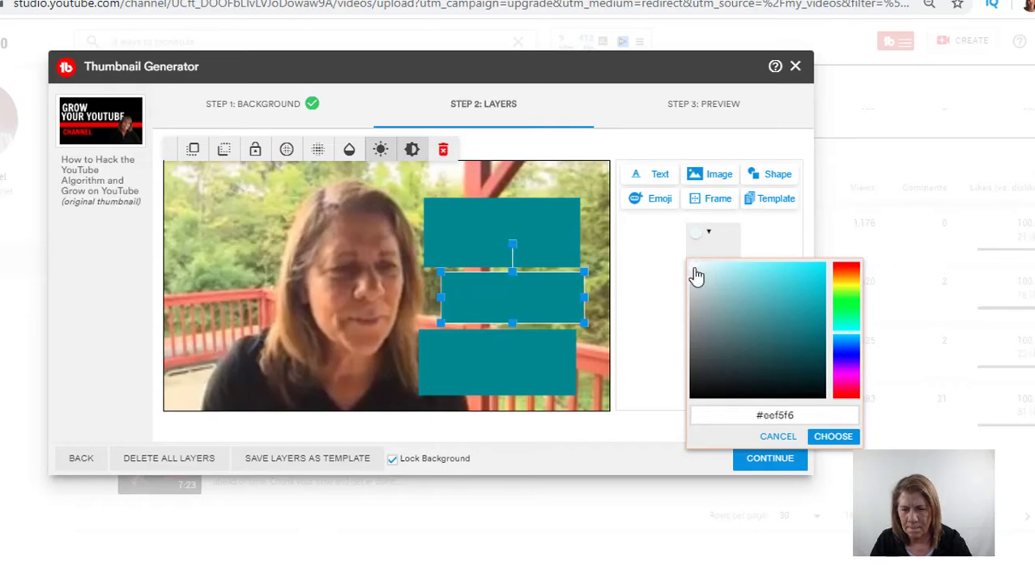
left_click(641, 250)
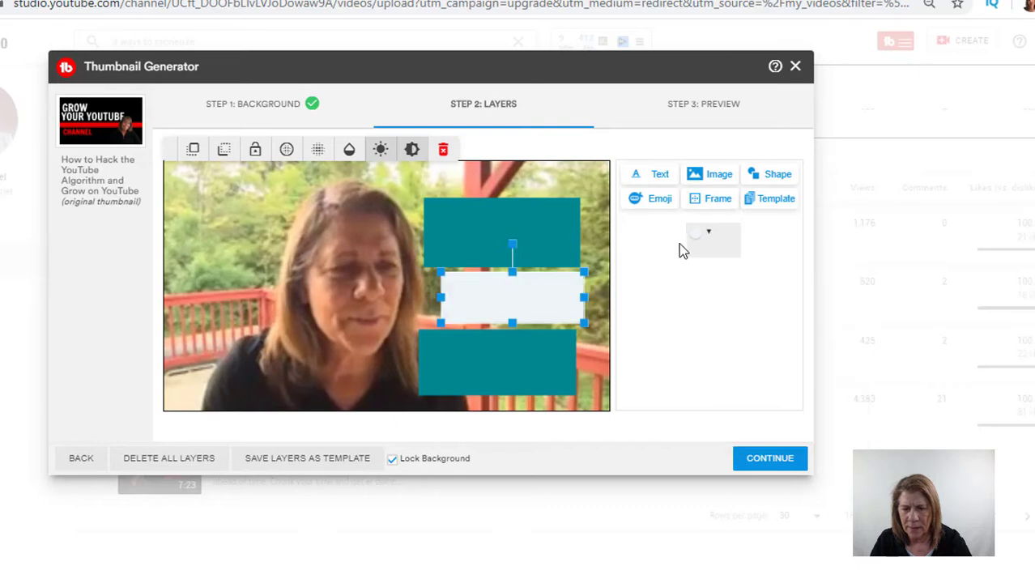
Add a red text layer reading "Grow" in the Black Ops One font at size L.
left_click(551, 235)
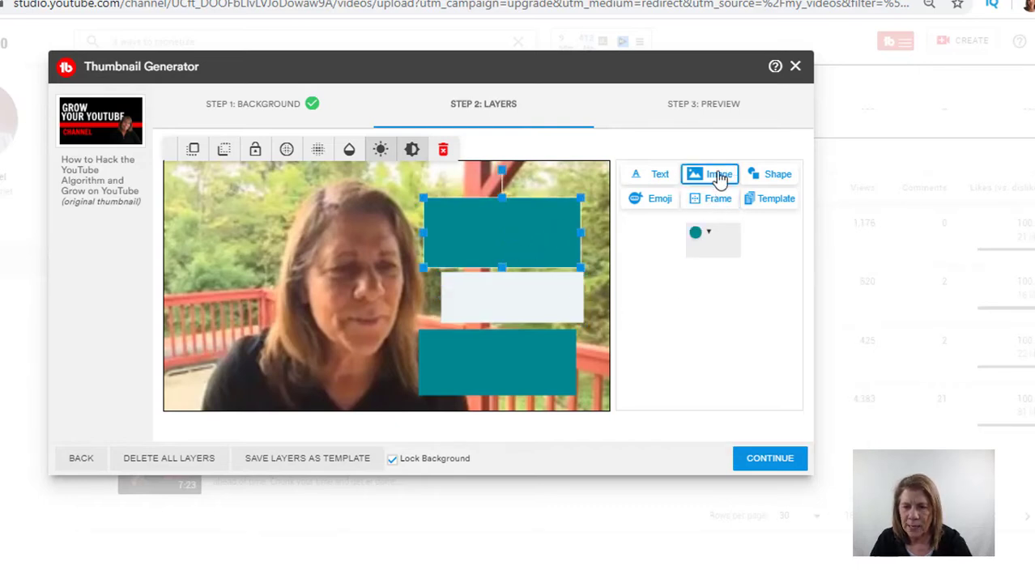
left_click(662, 178)
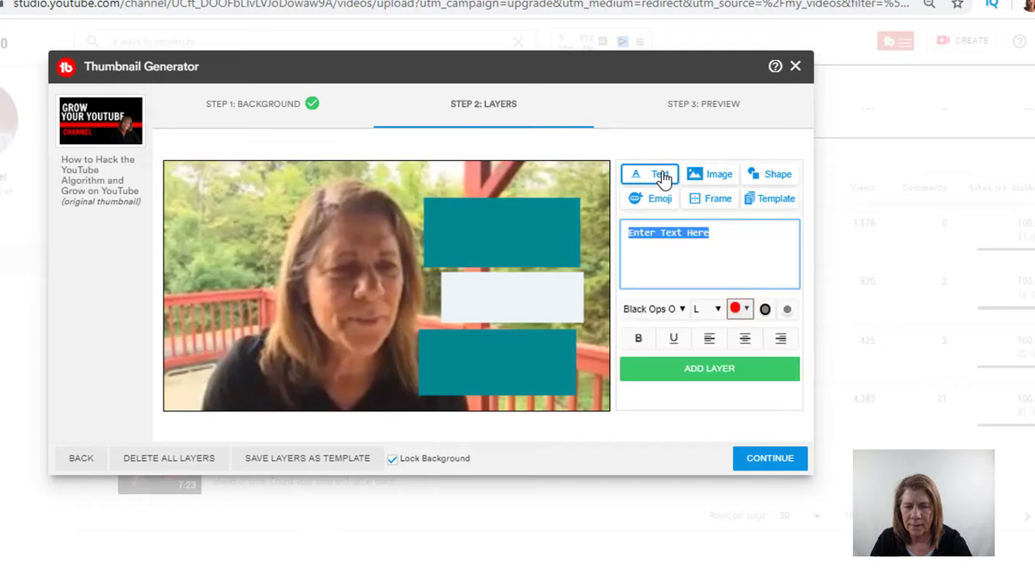
left_click(684, 314)
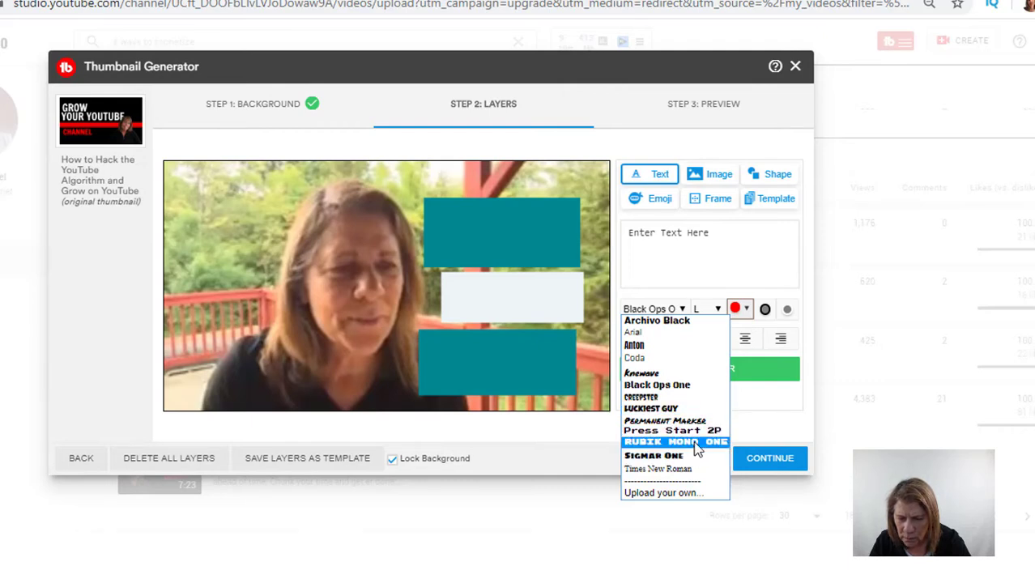
left_click(670, 388)
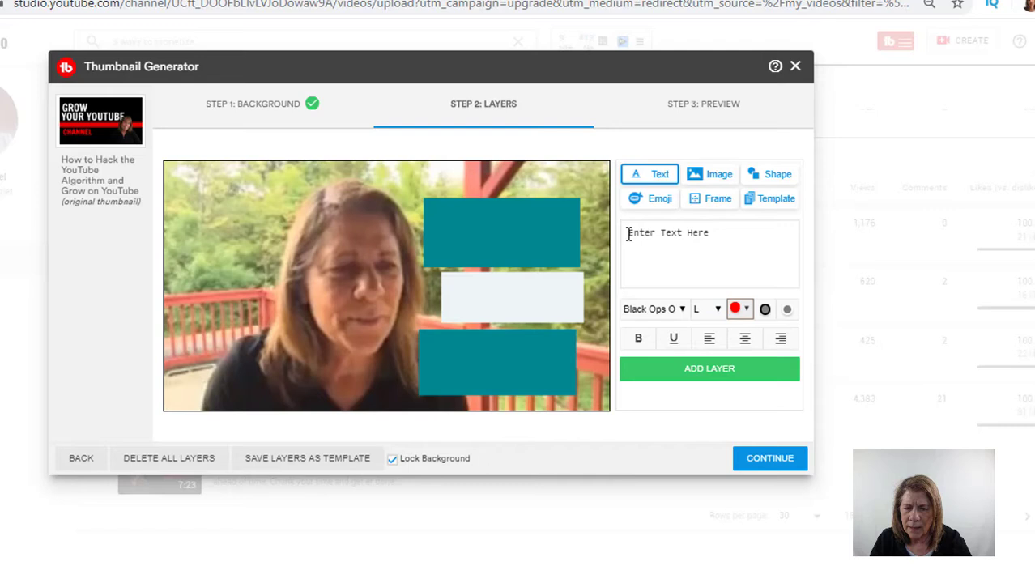
left_click(697, 233)
left_click(711, 231)
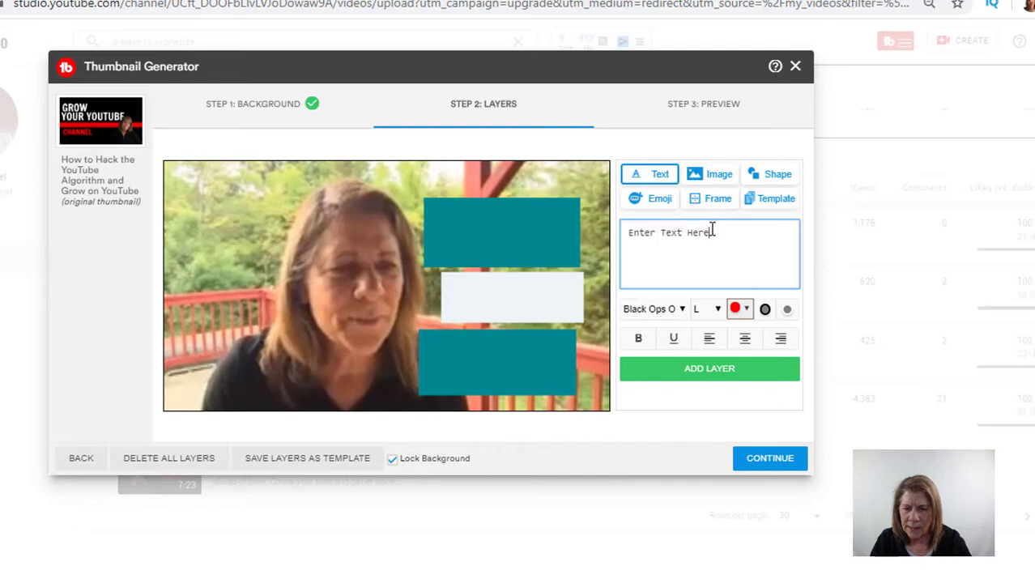
left_click_drag(709, 229, 629, 233)
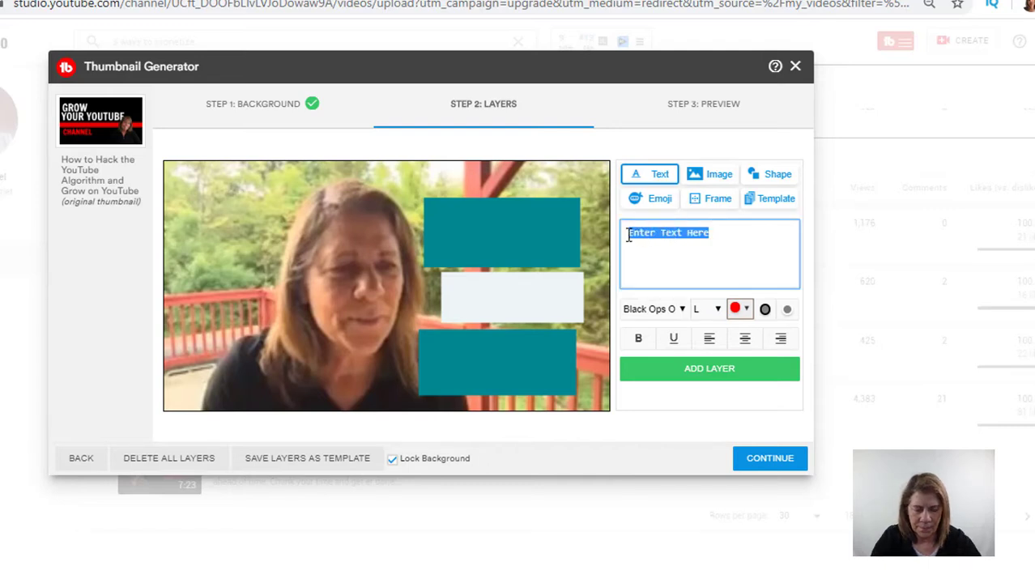
key("BackSpace")
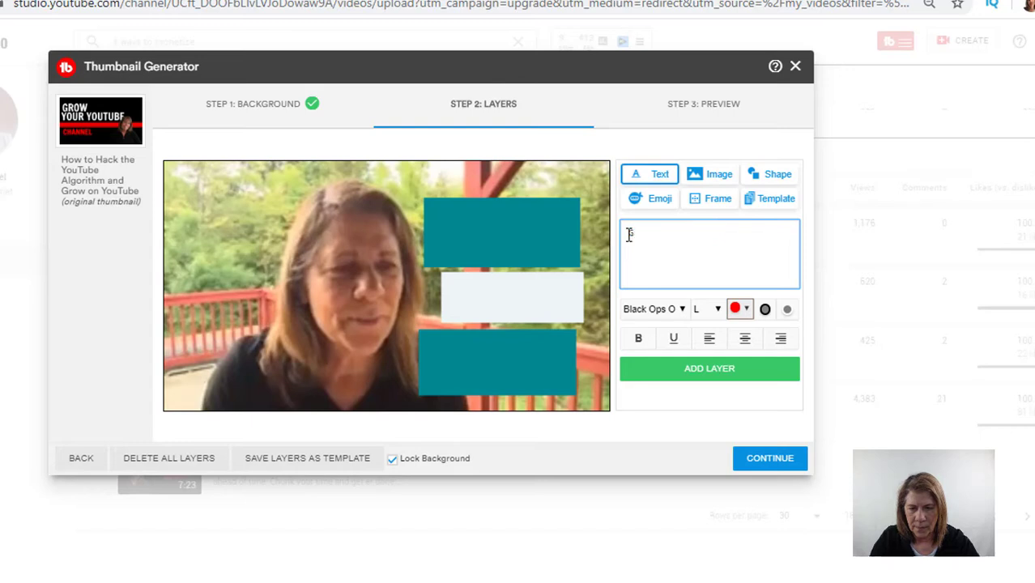
type("Grow")
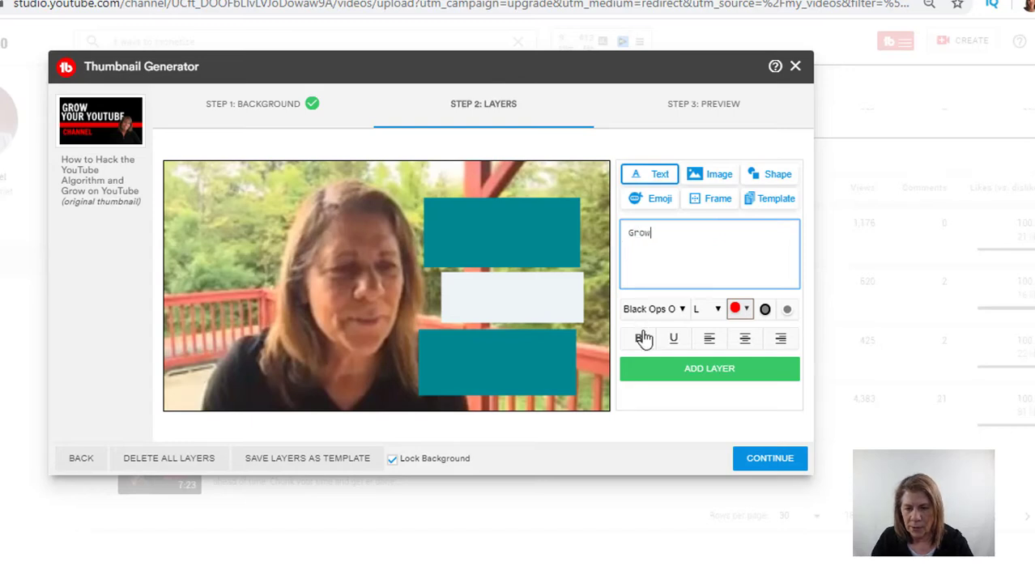
left_click(682, 311)
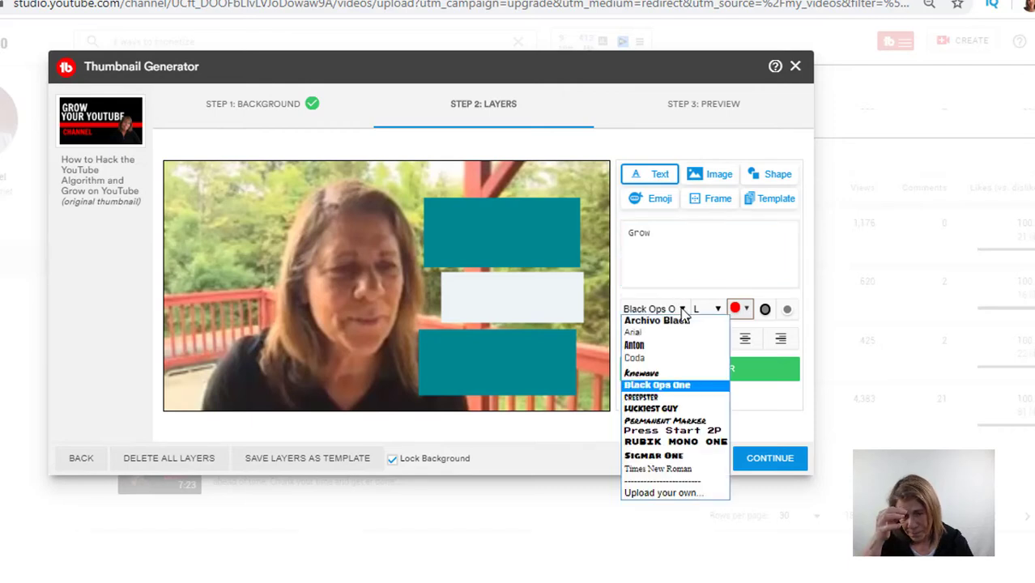
left_click(671, 260)
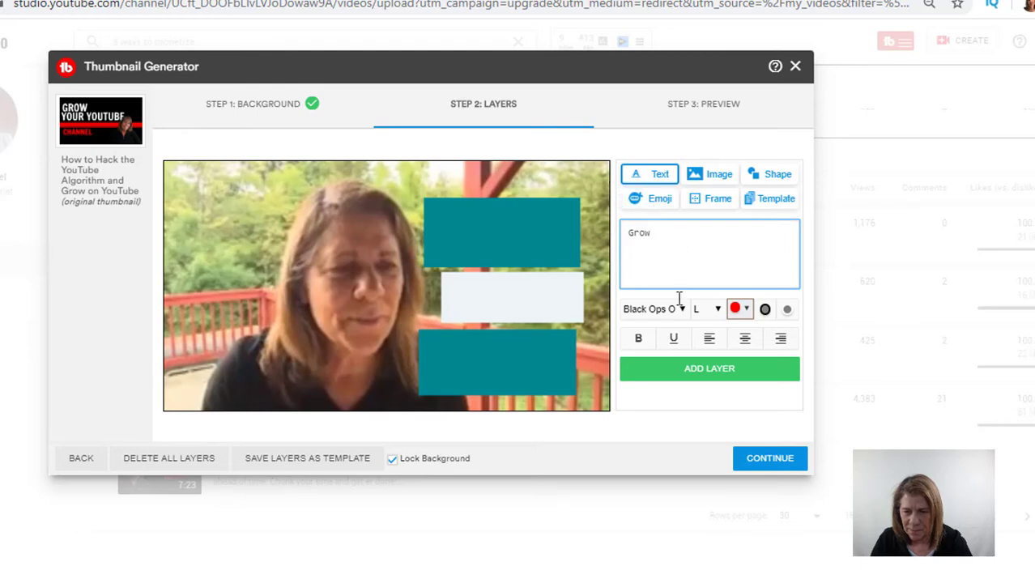
left_click(676, 374)
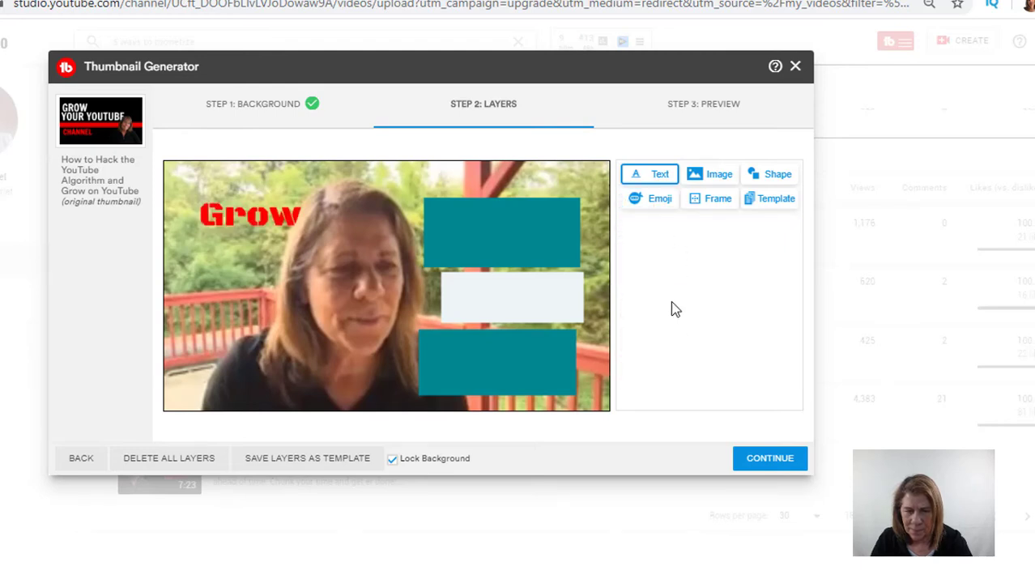
Place the word Grow on the upper teal rectangle and recolor it to the near-white shade #f4eaea.
left_click_drag(277, 213, 523, 235)
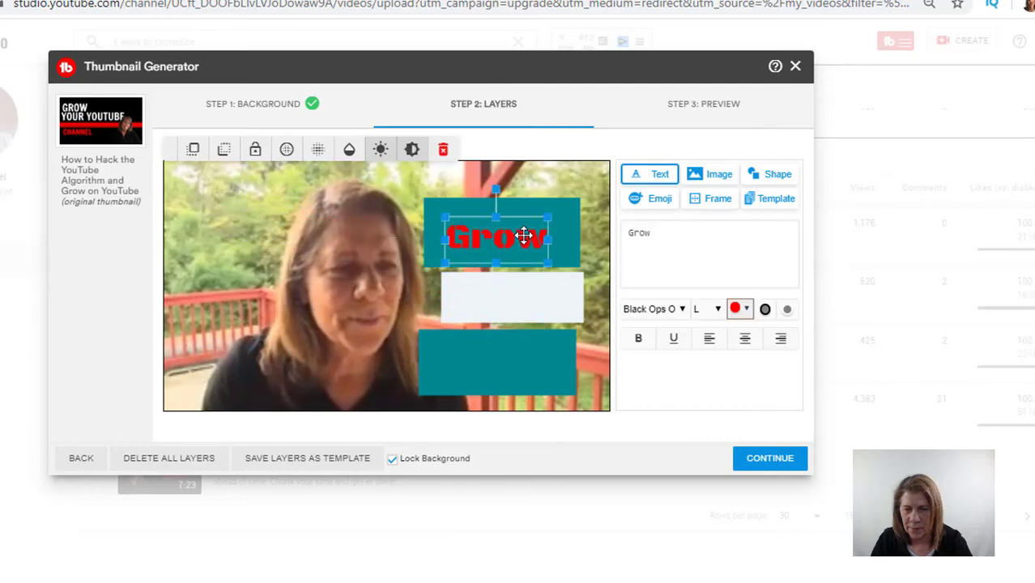
left_click(745, 312)
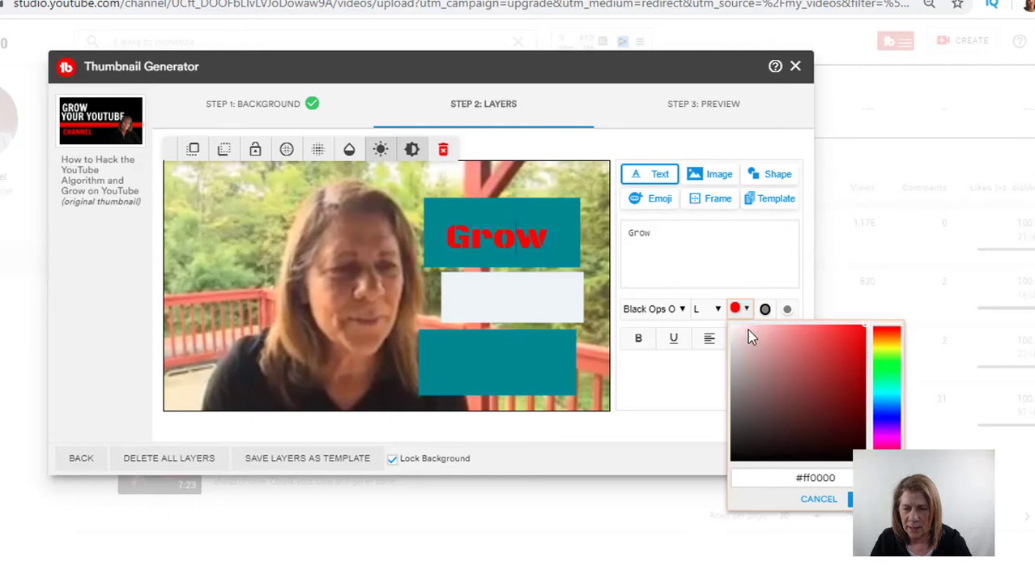
left_click(738, 336)
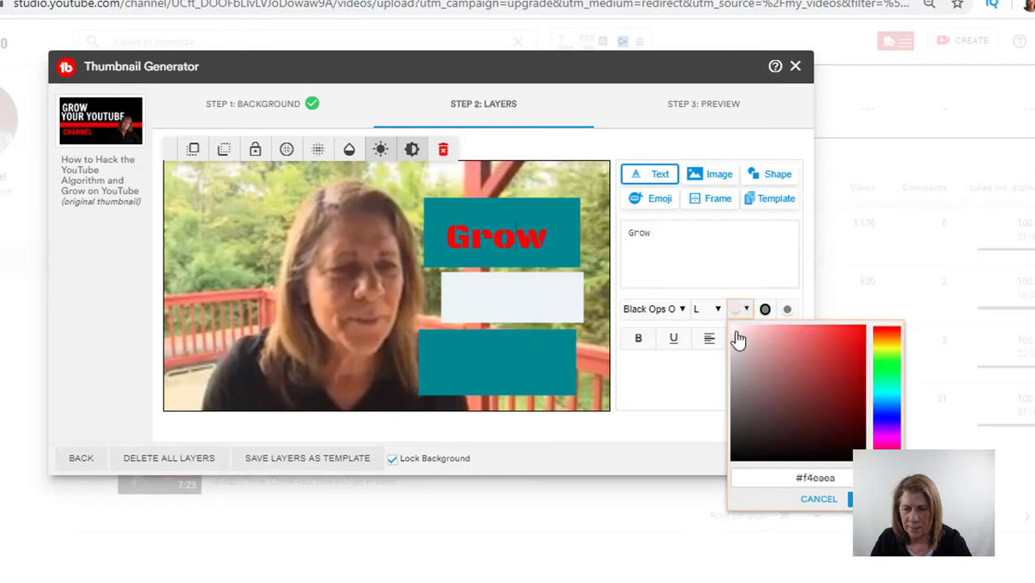
left_click(715, 252)
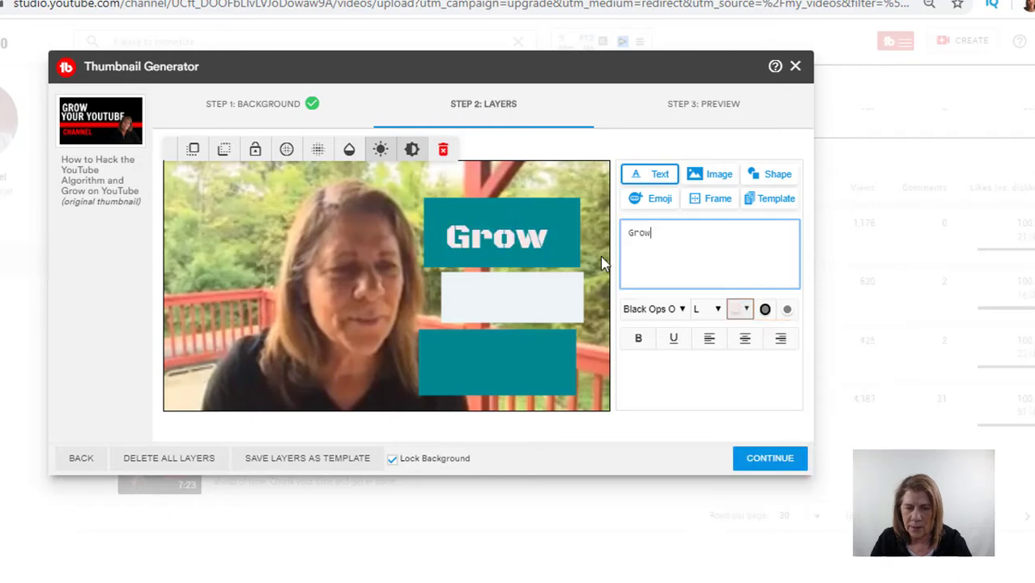
left_click(534, 236)
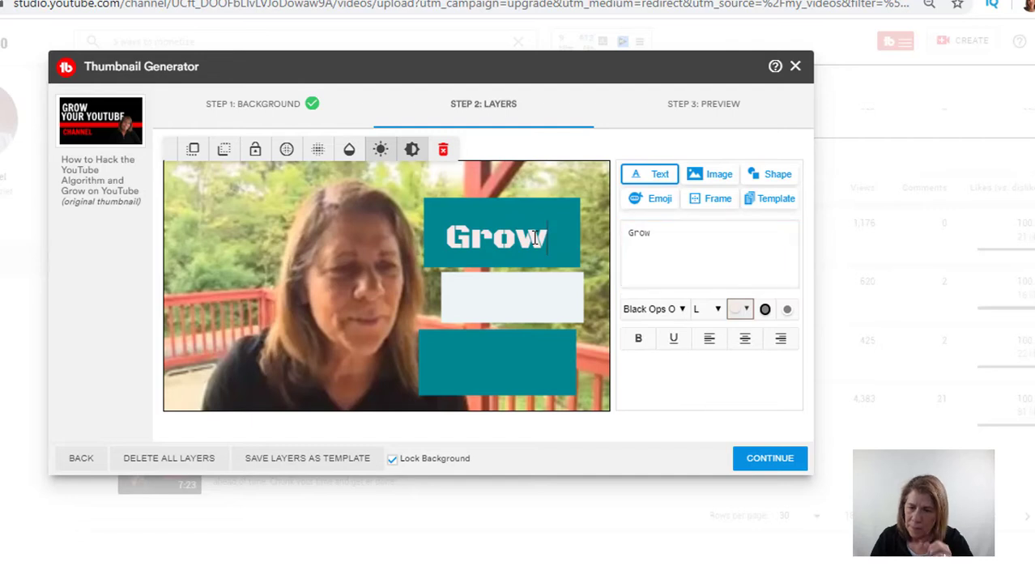
Enlarge the word Grow to size XL and reposition it inside the upper teal rectangle.
left_click(719, 313)
left_click(720, 313)
left_click(718, 311)
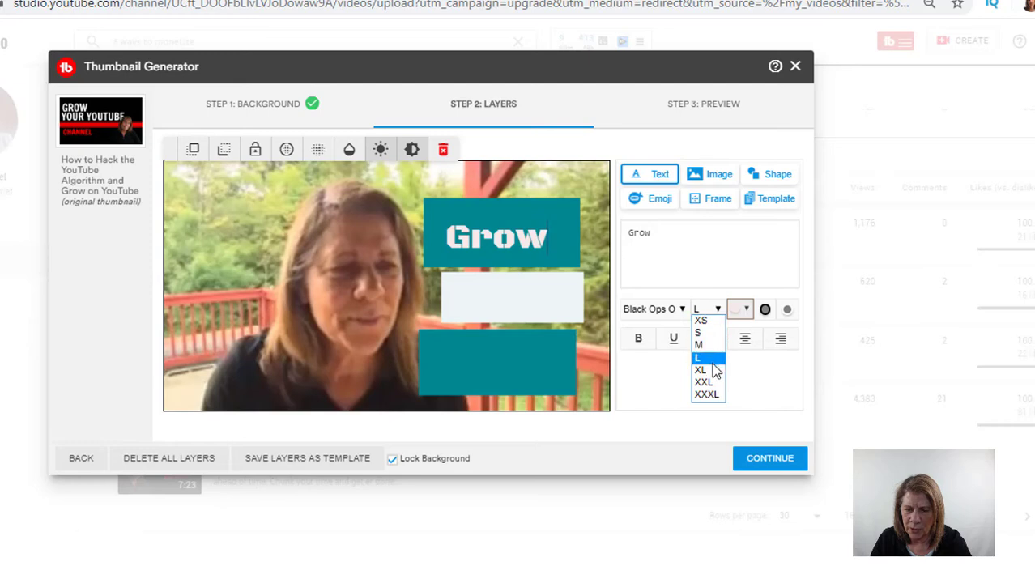
left_click(714, 366)
left_click(550, 247)
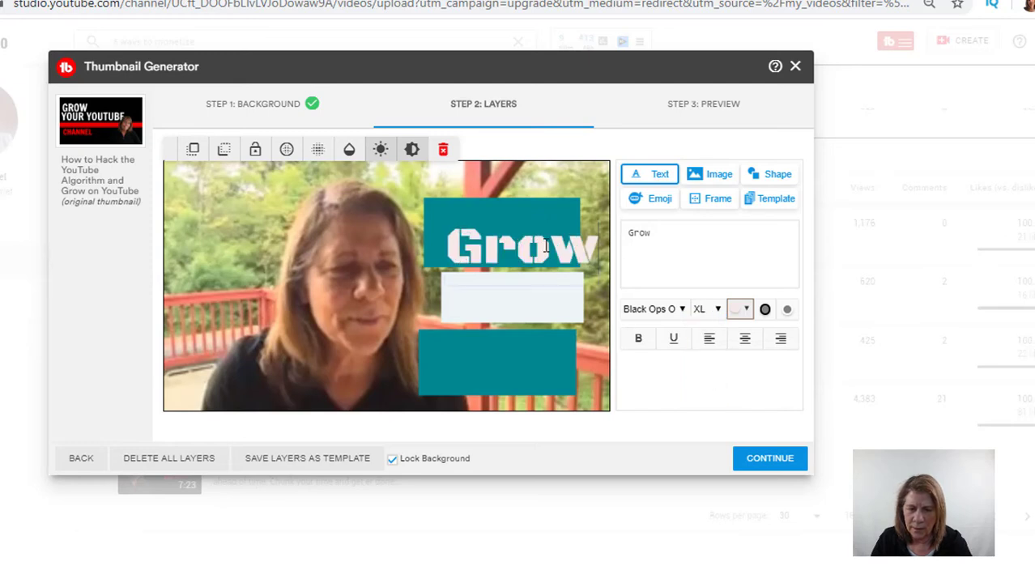
double_click(478, 237)
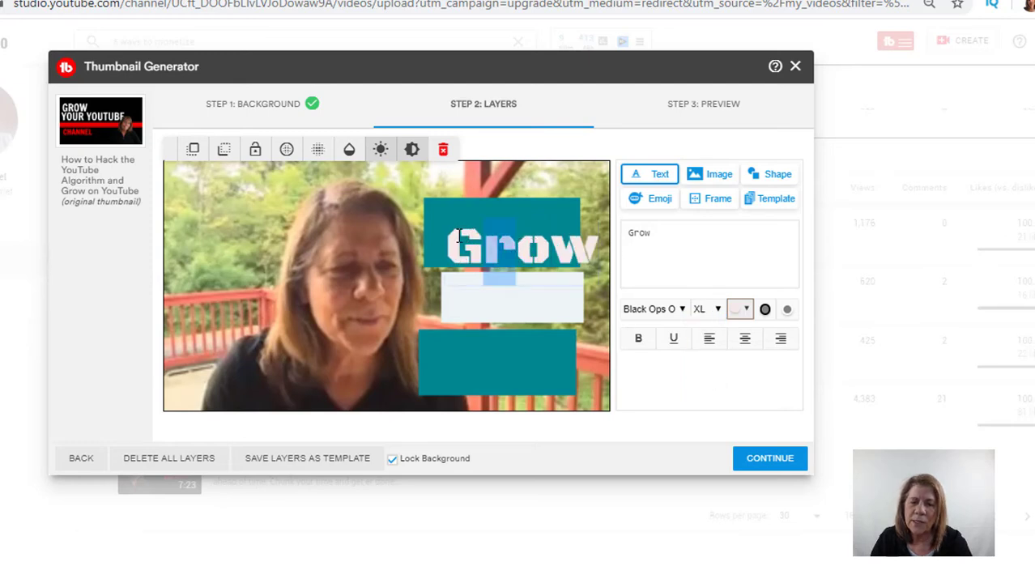
left_click(567, 245)
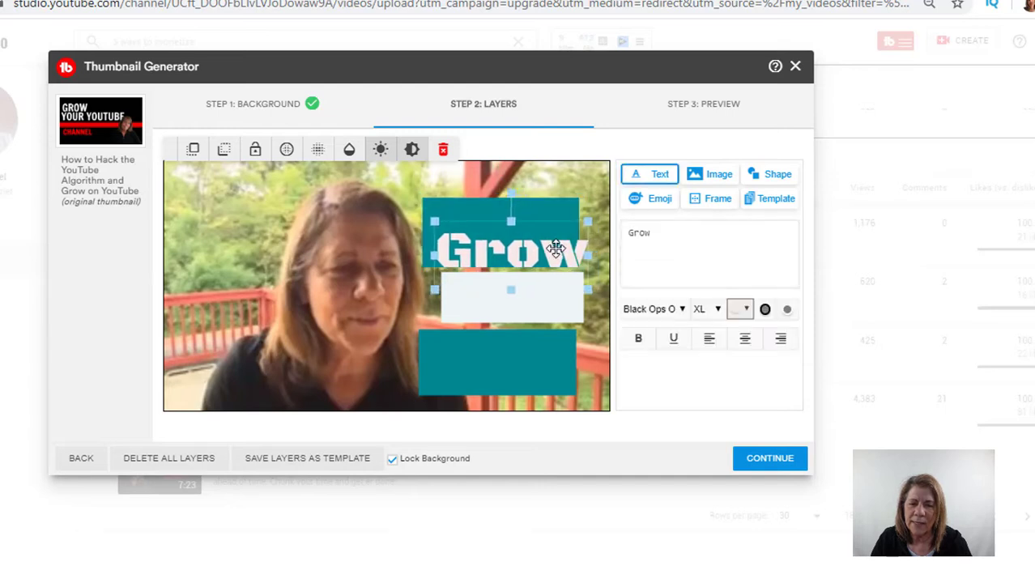
left_click_drag(567, 245, 549, 232)
Widen the two teal rectangles slightly to a matching width and shift the near-white rectangle a little to the right.
left_click(580, 230)
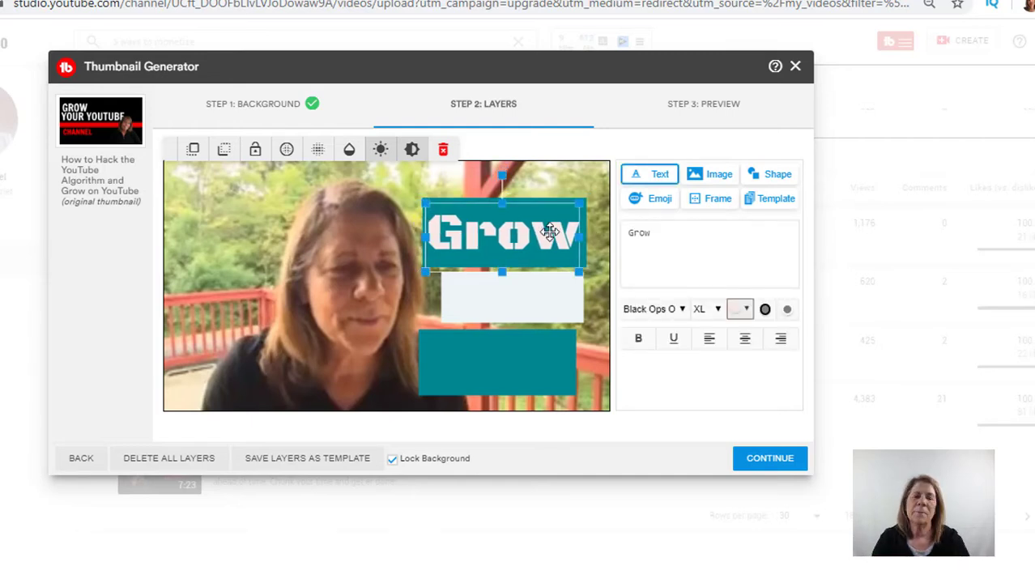
left_click_drag(529, 298, 543, 300)
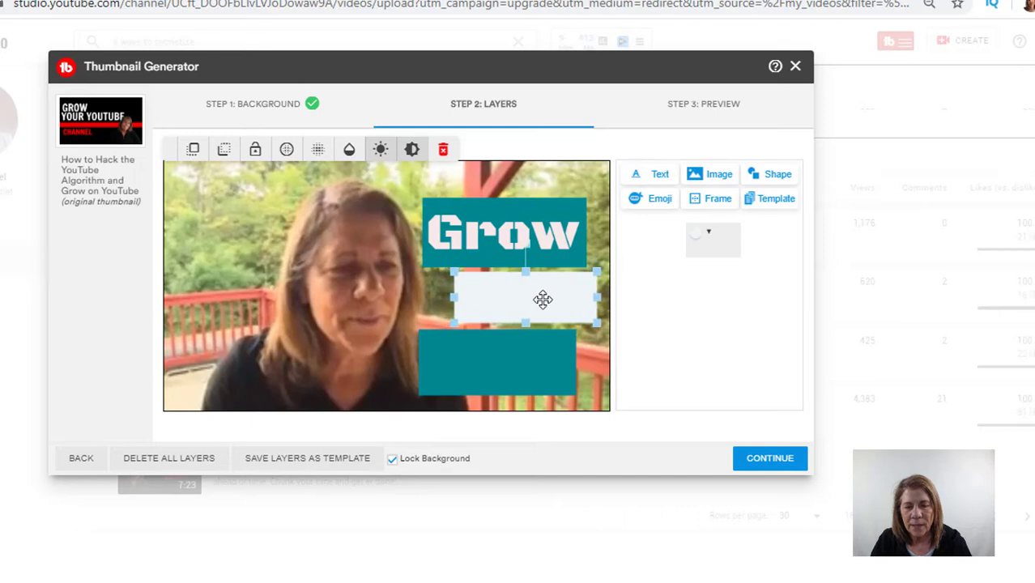
left_click(534, 355)
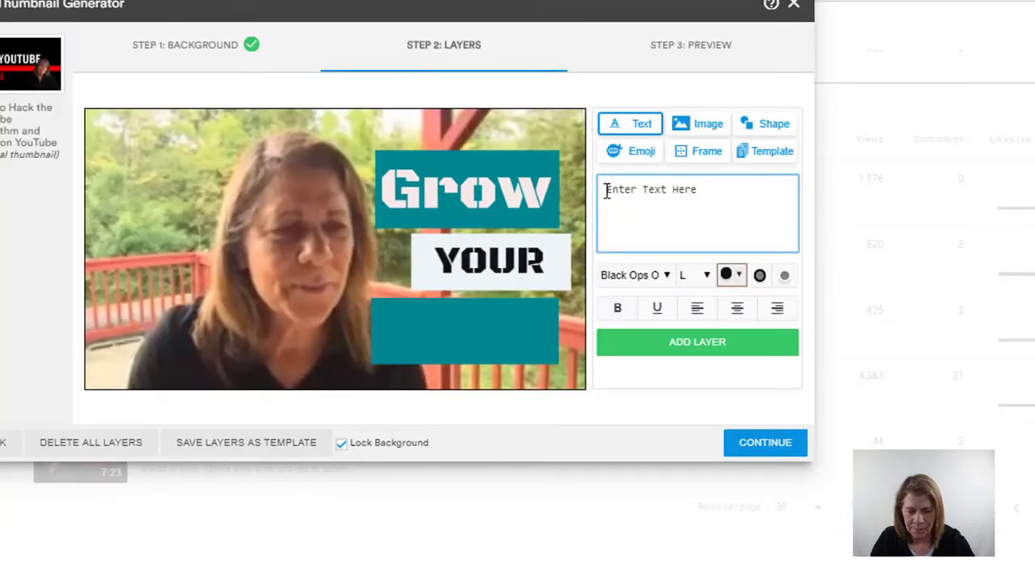
type("Channel")
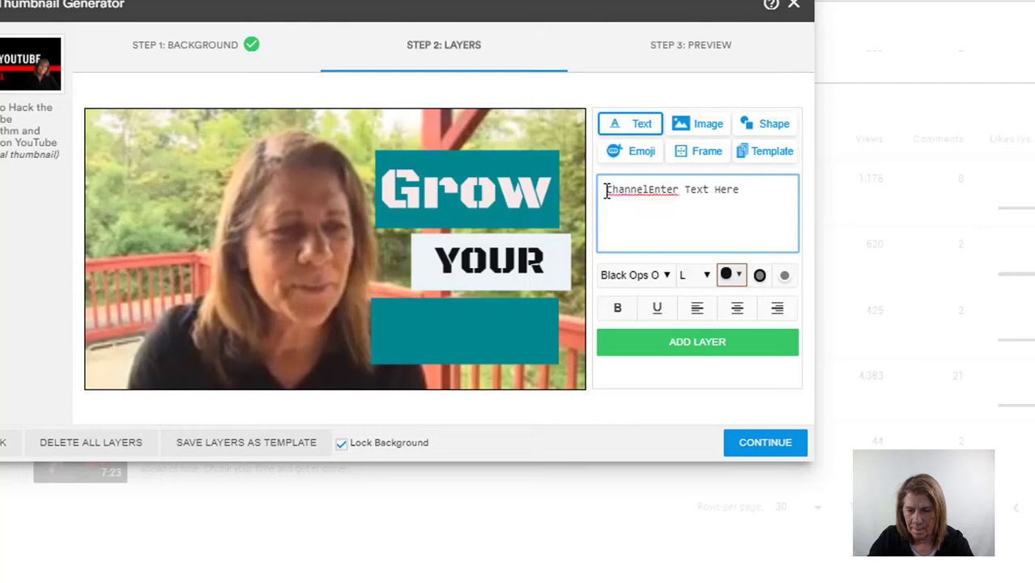
key("Delete")
key("Delete")
key("Delete")
key("Delete")
key("Delete")
key("Delete")
key("Delete")
key("Delete")
key("Delete")
key("Delete")
key("Delete")
key("Delete")
key("Delete")
key("Delete")
key("Delete")
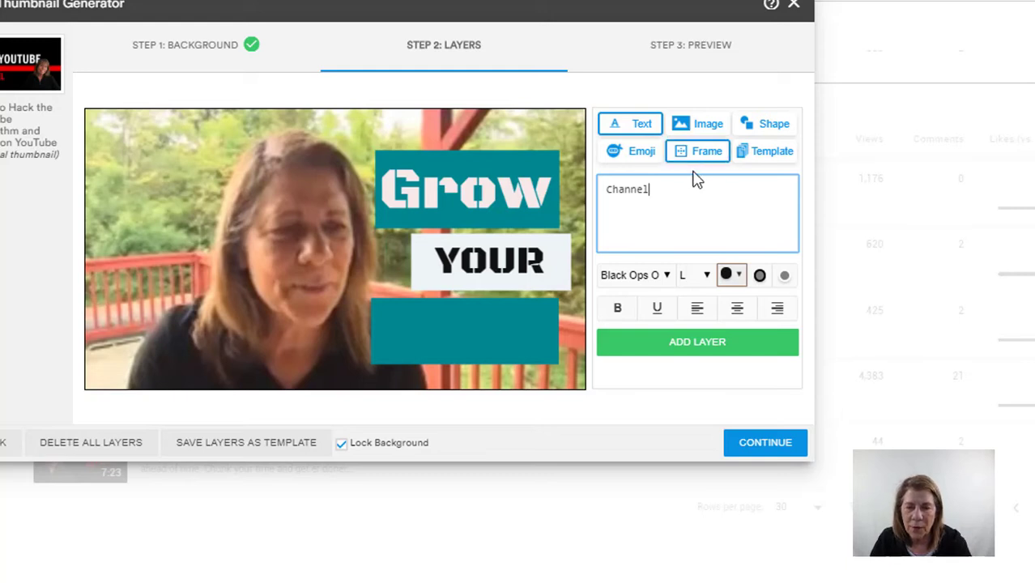
left_click(639, 152)
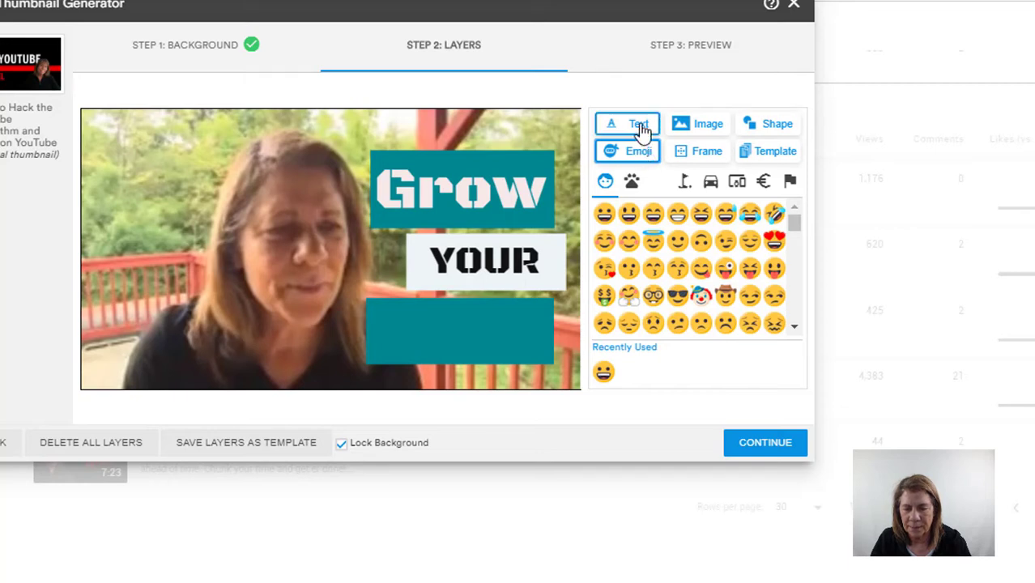
Add a text layer reading "Channel" in Black Ops One, size L and color #f9f3f3, and place it on the lower teal rectangle.
left_click(640, 129)
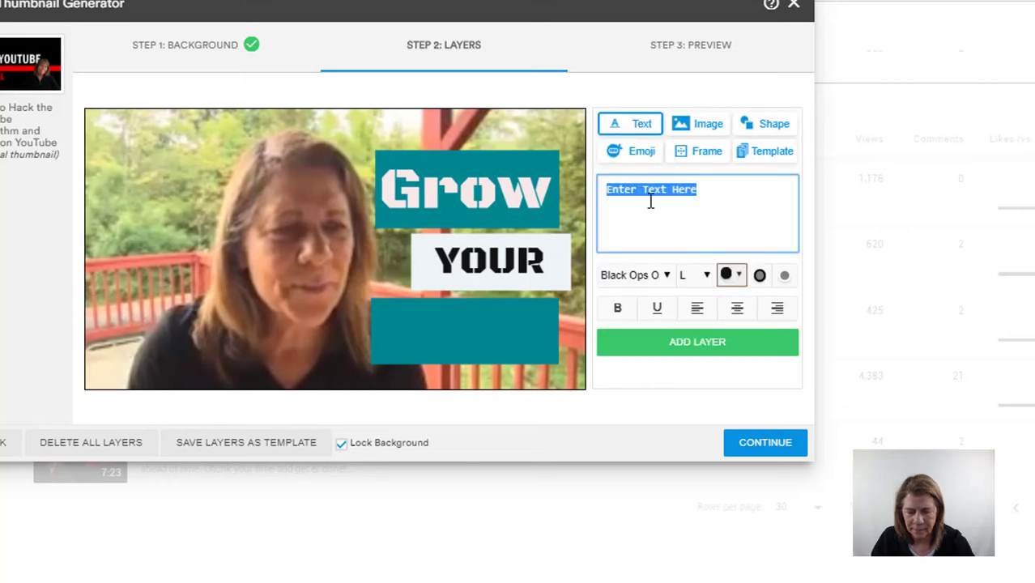
type("Channel")
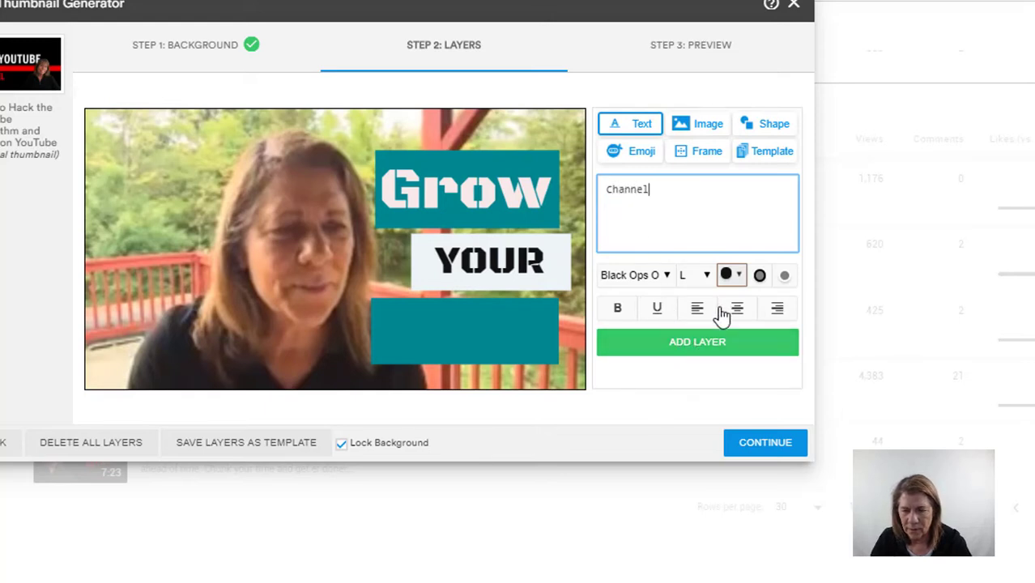
left_click(727, 276)
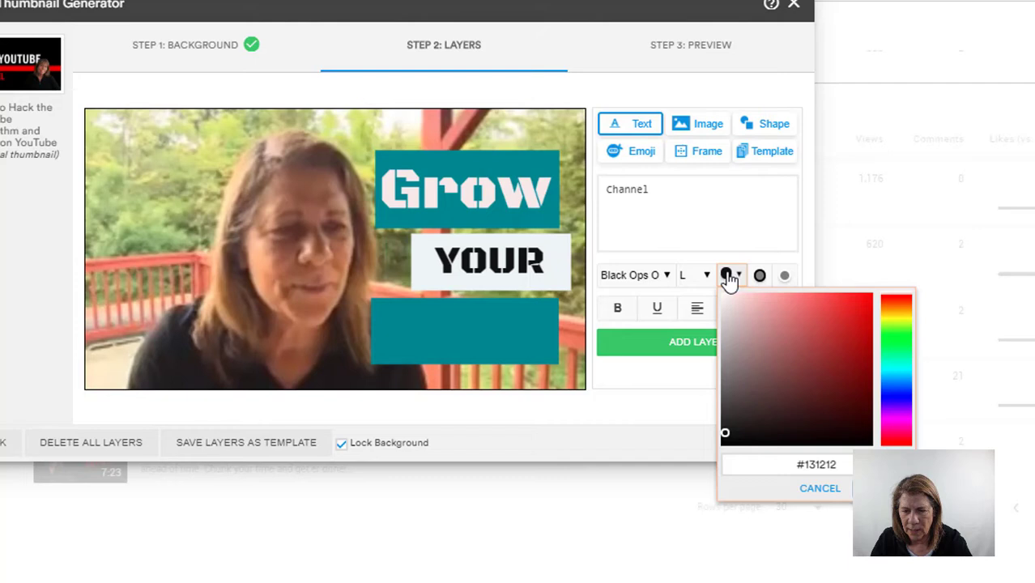
left_click(724, 297)
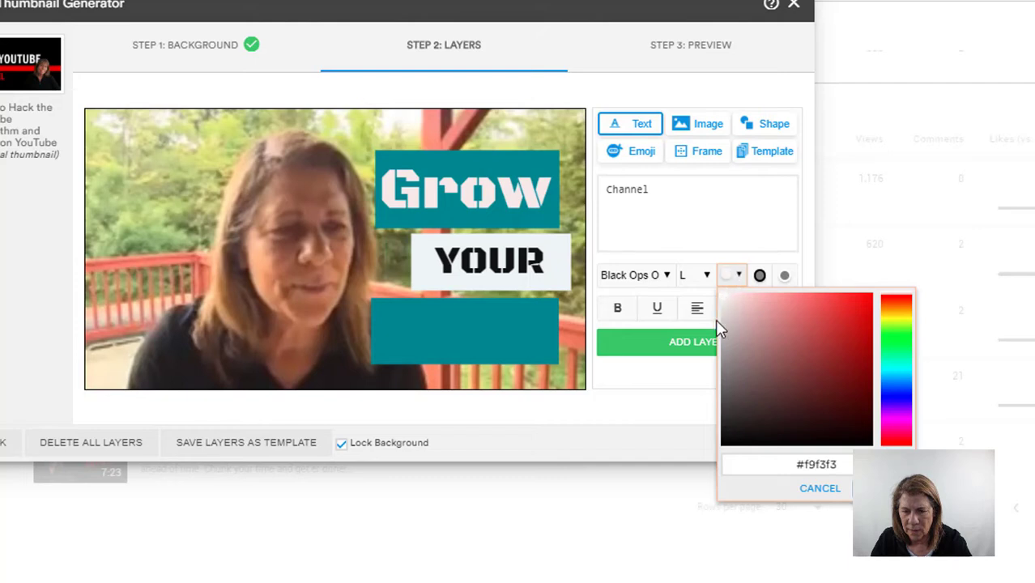
left_click(691, 355)
left_click_drag(236, 172, 490, 332)
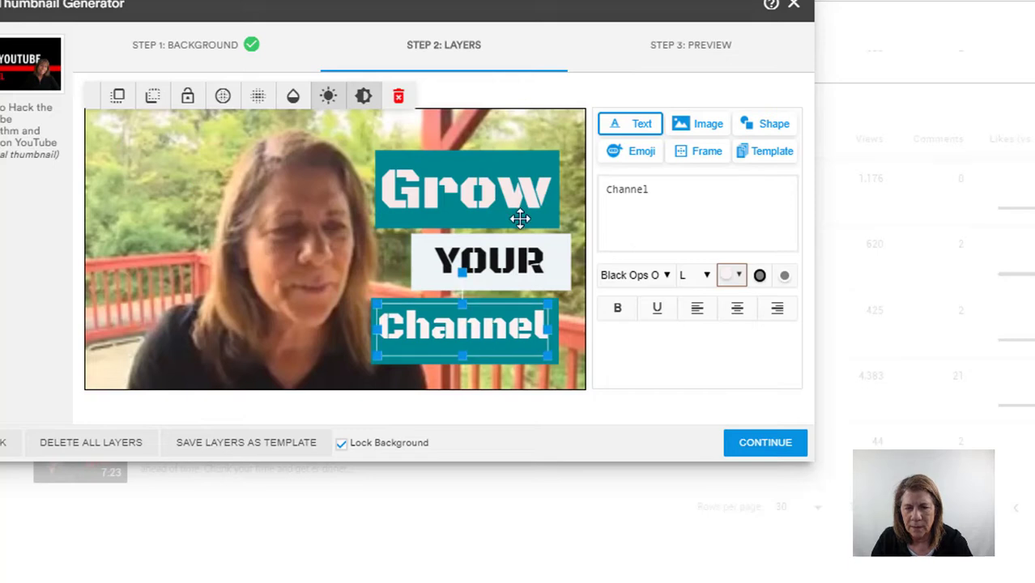
left_click(508, 142)
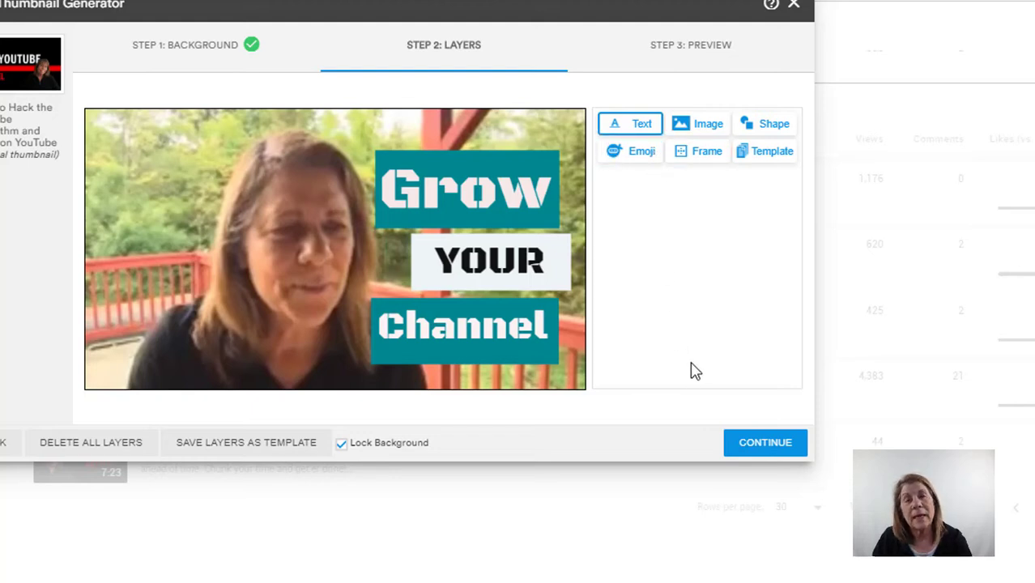
Preview the finished thumbnail in the YouTube search results and compare it with the competing videos' thumbnails.
left_click(757, 445)
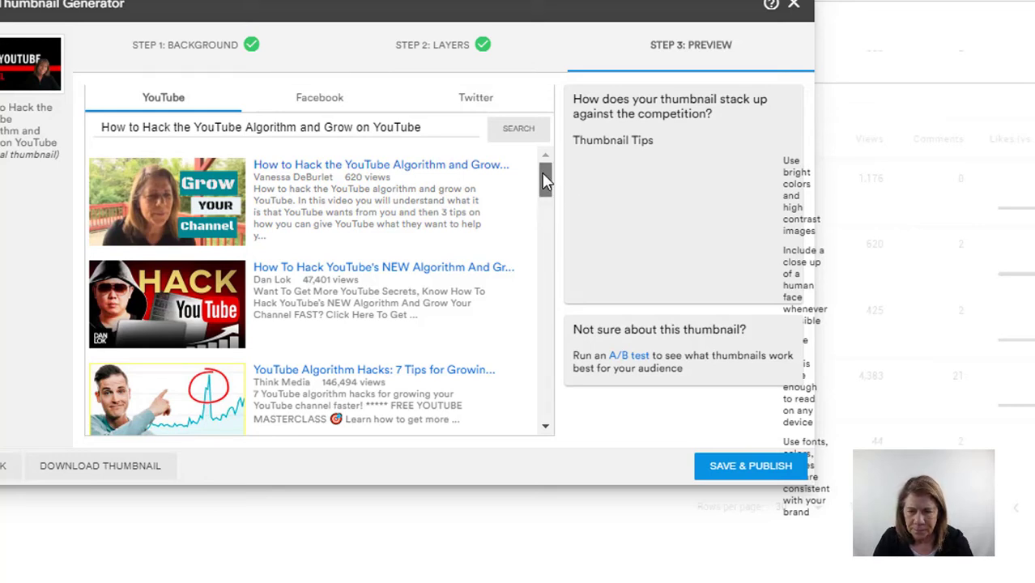
left_click_drag(545, 182, 549, 246)
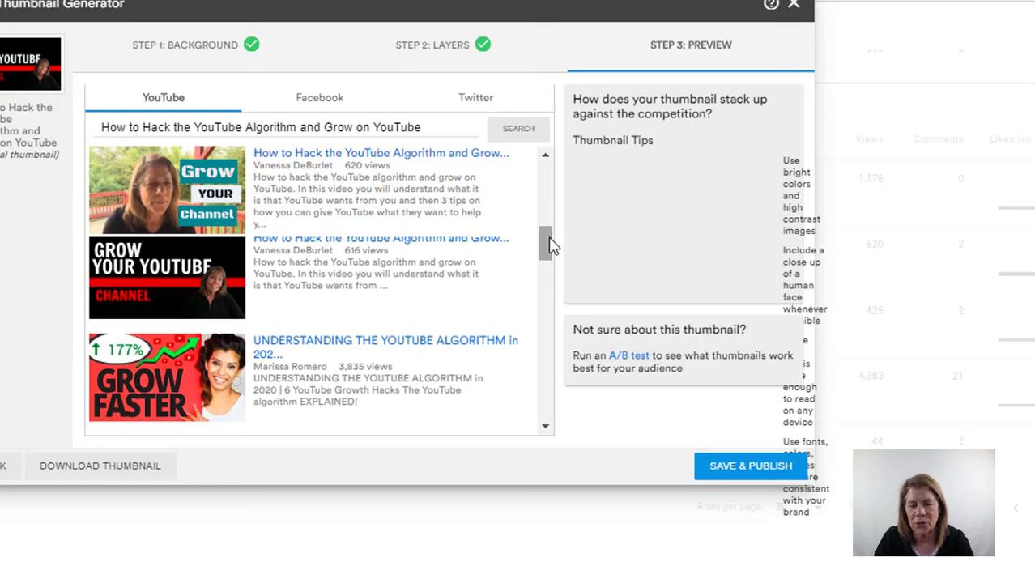
left_click_drag(550, 246, 548, 272)
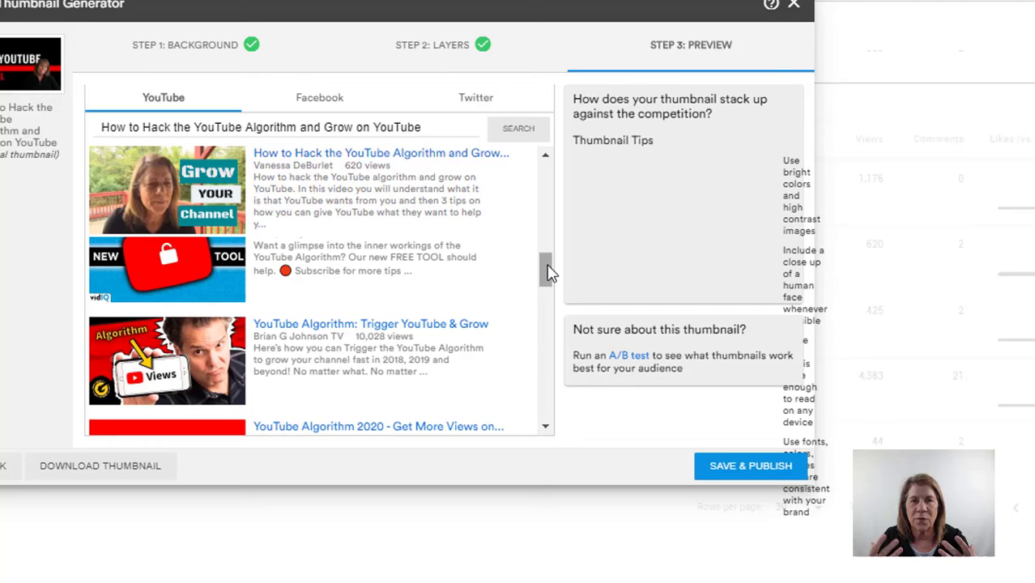
Save and publish the finished "Grow YOUR Channel" thumbnail to the video.
left_click_drag(548, 273, 538, 158)
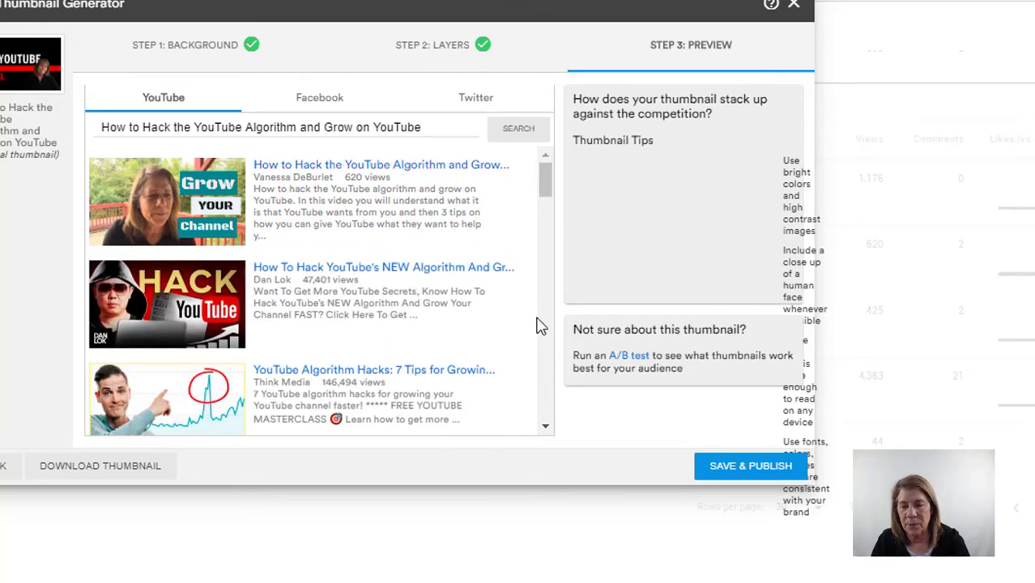
left_click(754, 476)
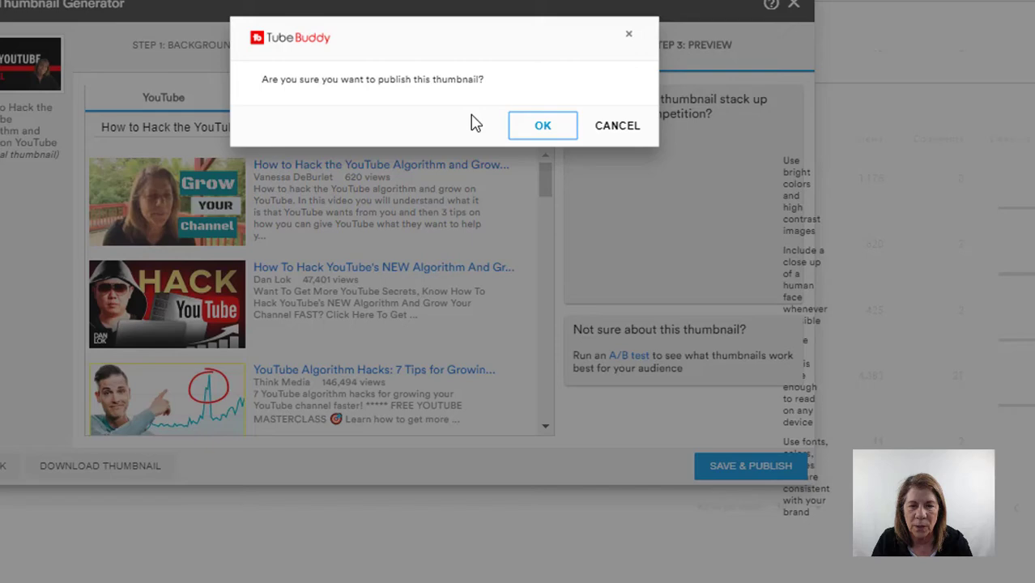
left_click(543, 130)
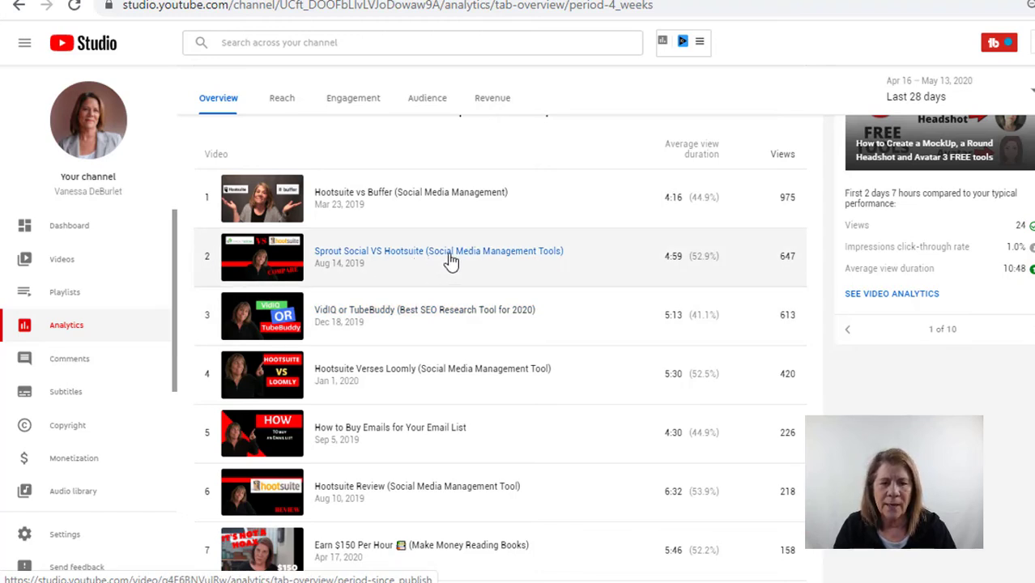
Open the analytics of the "Sprout Social VS Hootsuite (Social Media Management Tools)" video and examine its audience retention graph.
left_click(450, 259)
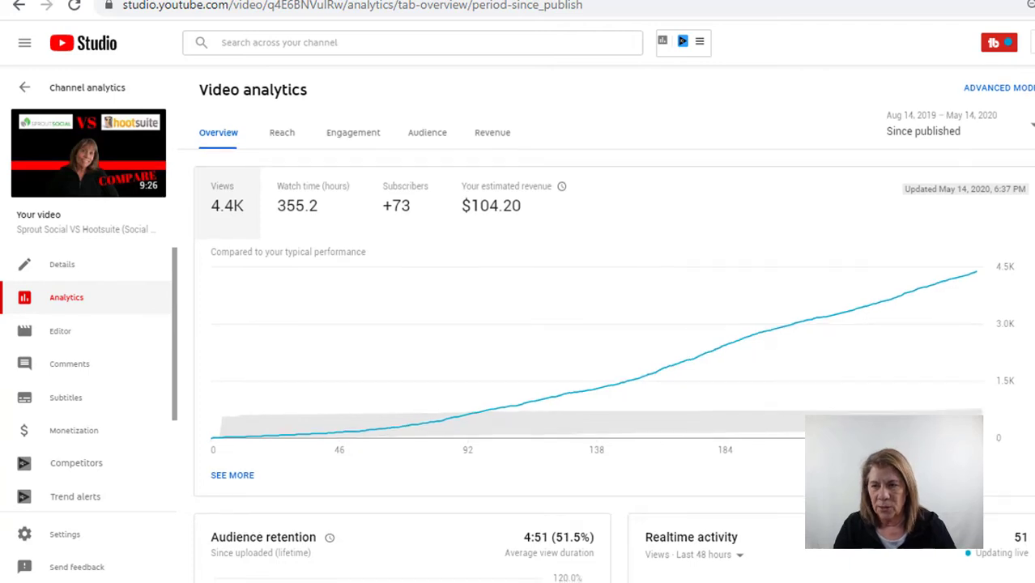
scroll(613, 324, "down", 3)
scroll(681, 382, "down", 2)
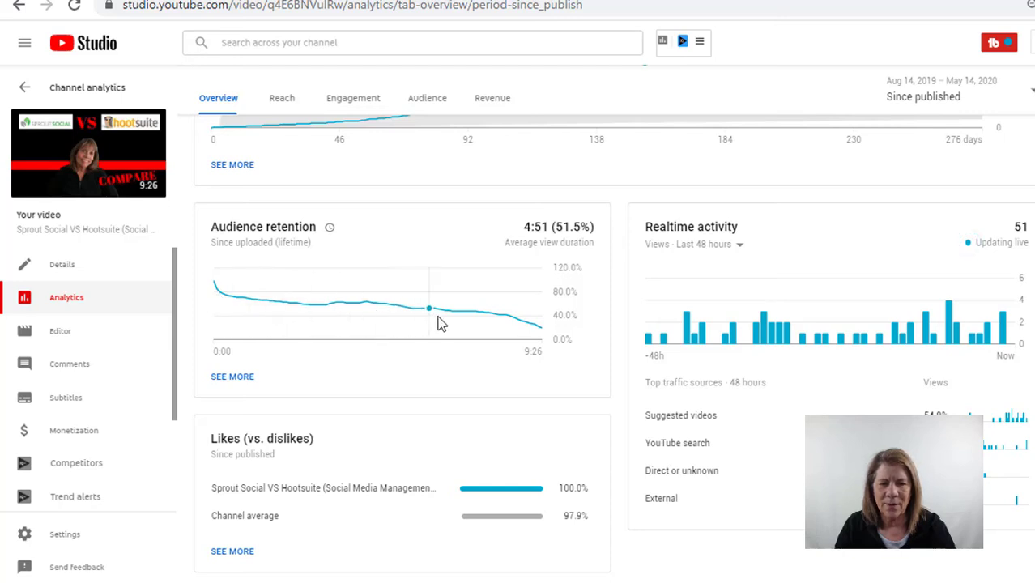
mouse_move(439, 318)
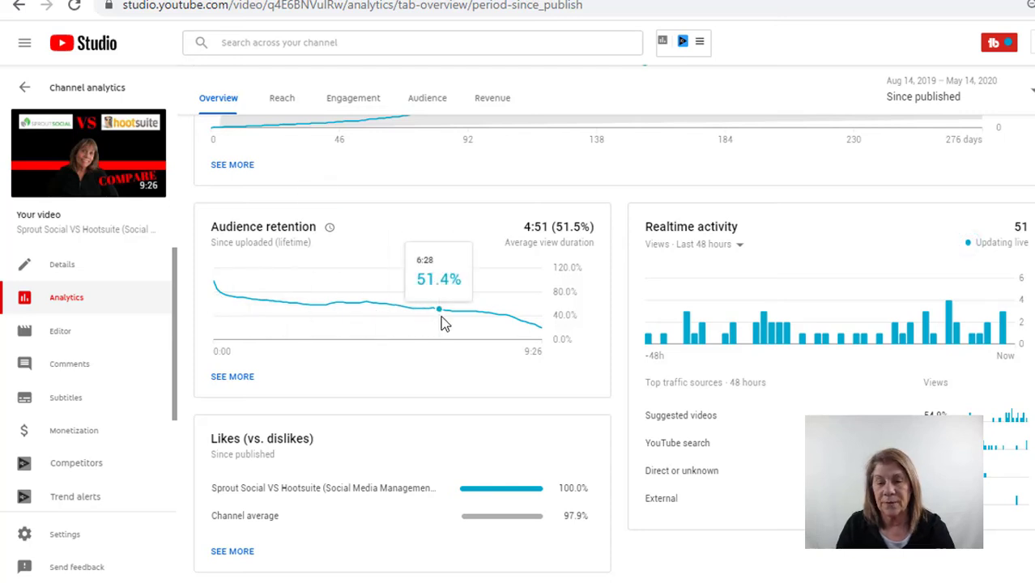